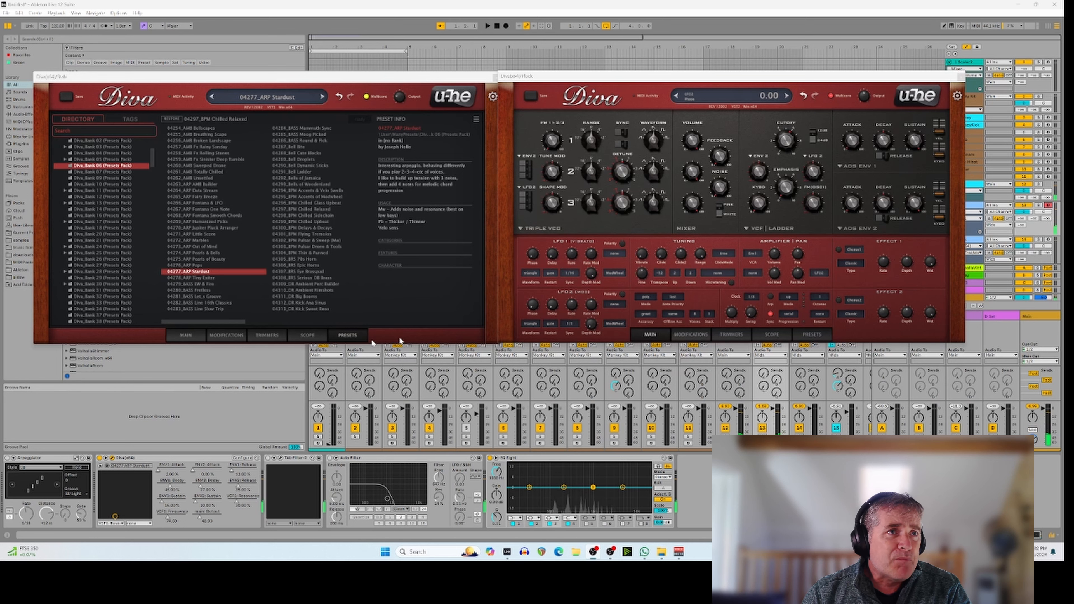
Step: Show the main controls of the 04277_ARP Stardust preset and change the blank Diva's oscillator model to Digital
{"action": "left_click", "coordinate": [186, 335]}
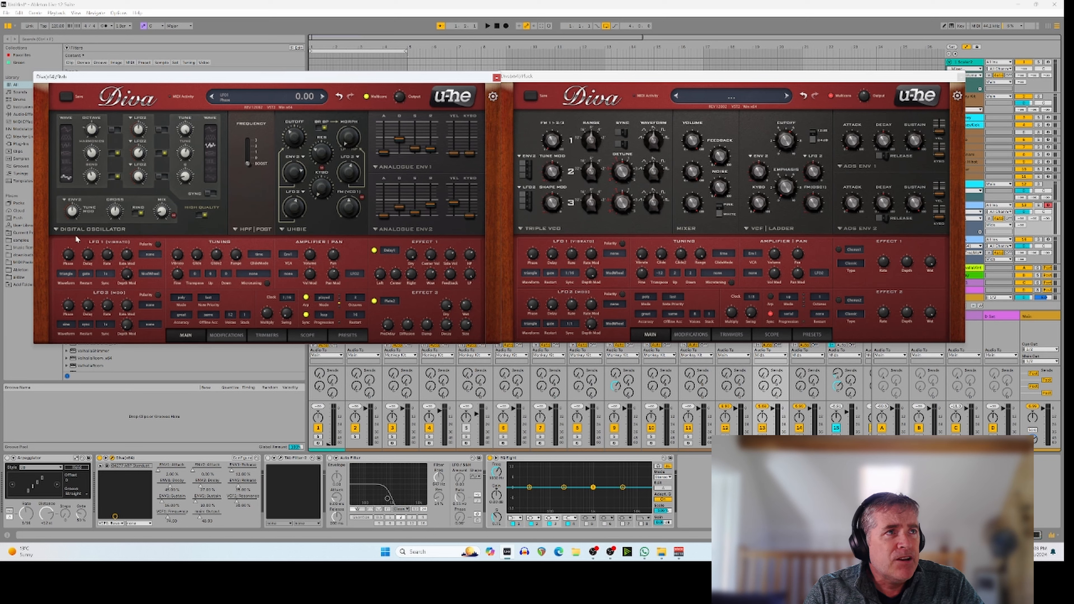
{"action": "left_click", "coordinate": [535, 228]}
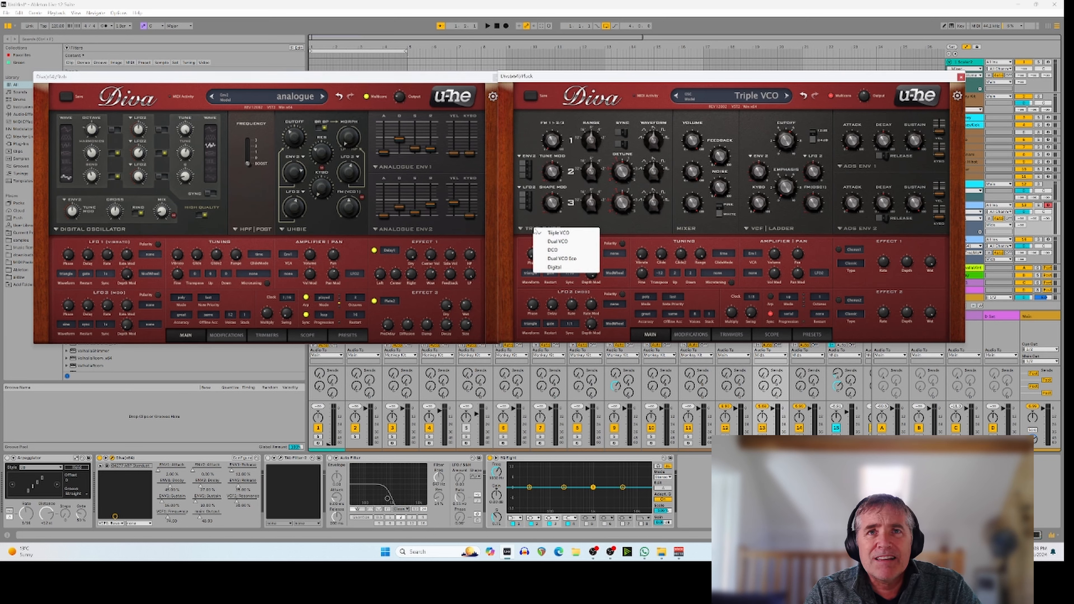
{"action": "left_click", "coordinate": [554, 267]}
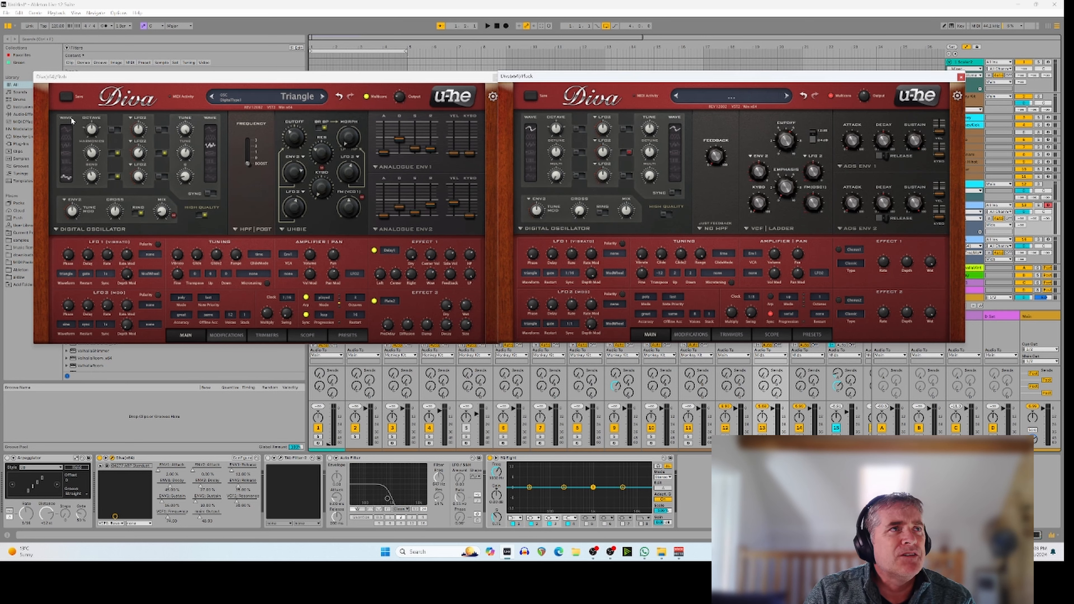
Step: Set the blank Diva's first digital oscillator wave to Triangle and match the second oscillator's wave to the reference patch
{"action": "left_click", "coordinate": [67, 182]}
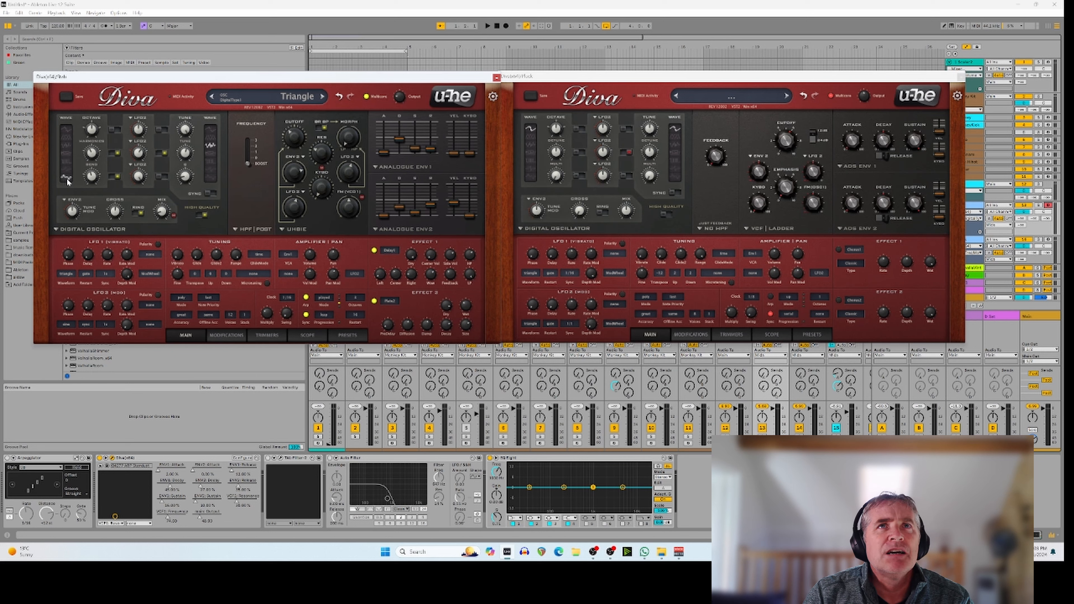
{"action": "left_click", "coordinate": [534, 179]}
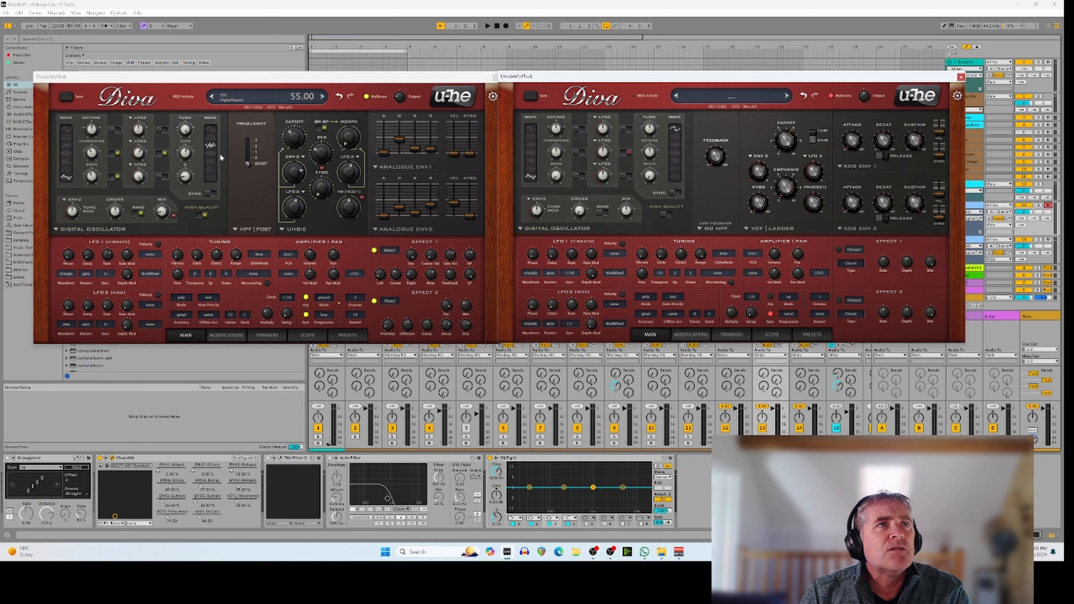
{"action": "left_click", "coordinate": [675, 146]}
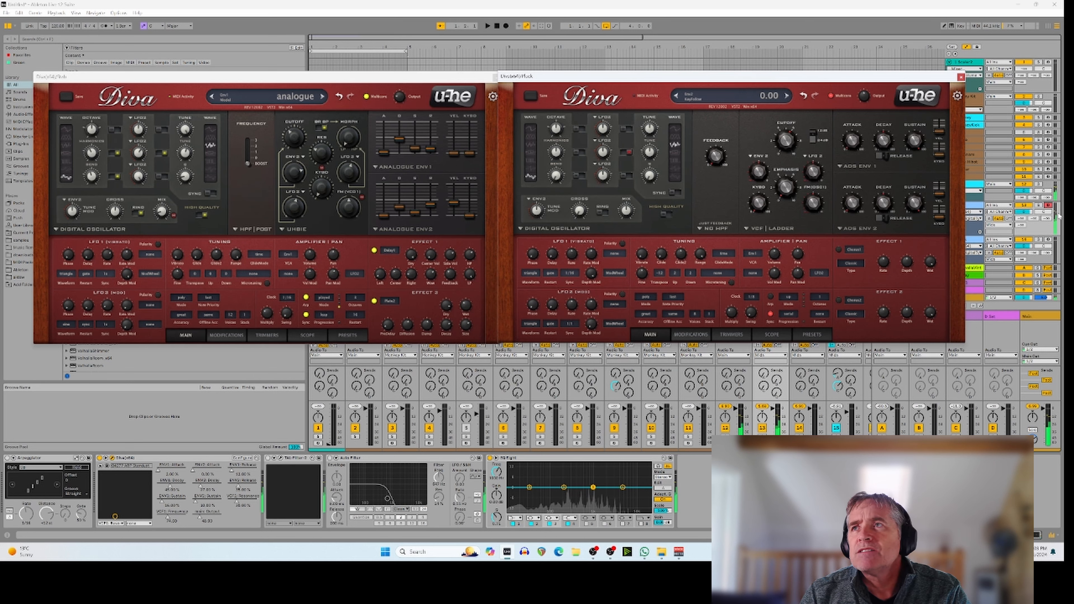
Step: Arm the new Diva's track, set the first oscillator's shape to 45.50 and enable LFO 2 modulation on its two lower knobs
{"action": "left_click", "coordinate": [1049, 240]}
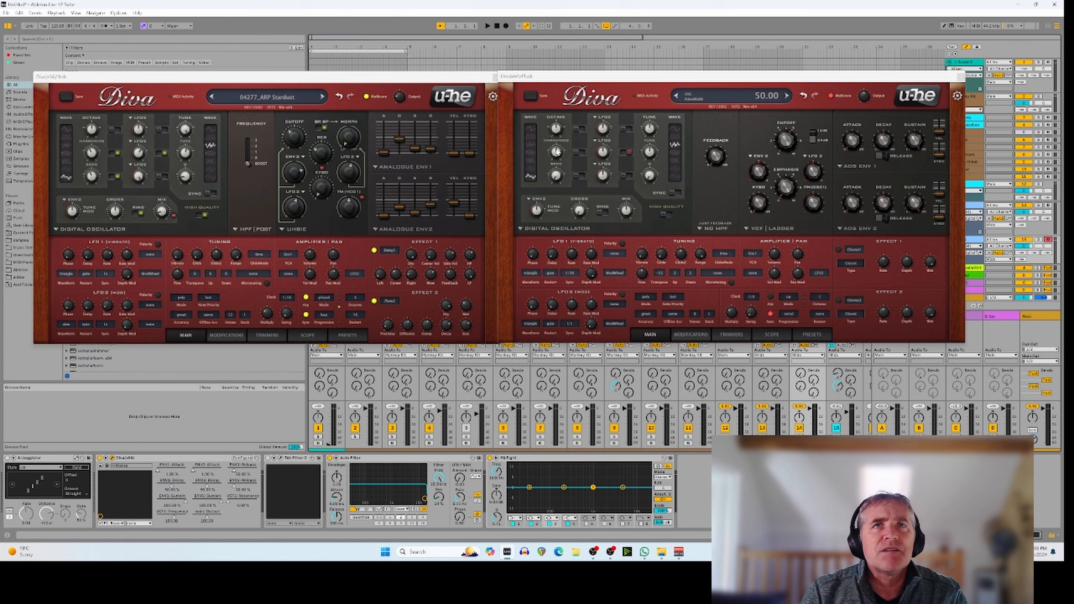
{"action": "mouse_move", "coordinate": [557, 152]}
{"action": "left_mouse_down"}
{"action": "mouse_move", "coordinate": [561, 188]}
{"action": "mouse_move", "coordinate": [557, 160]}
{"action": "left_mouse_up"}
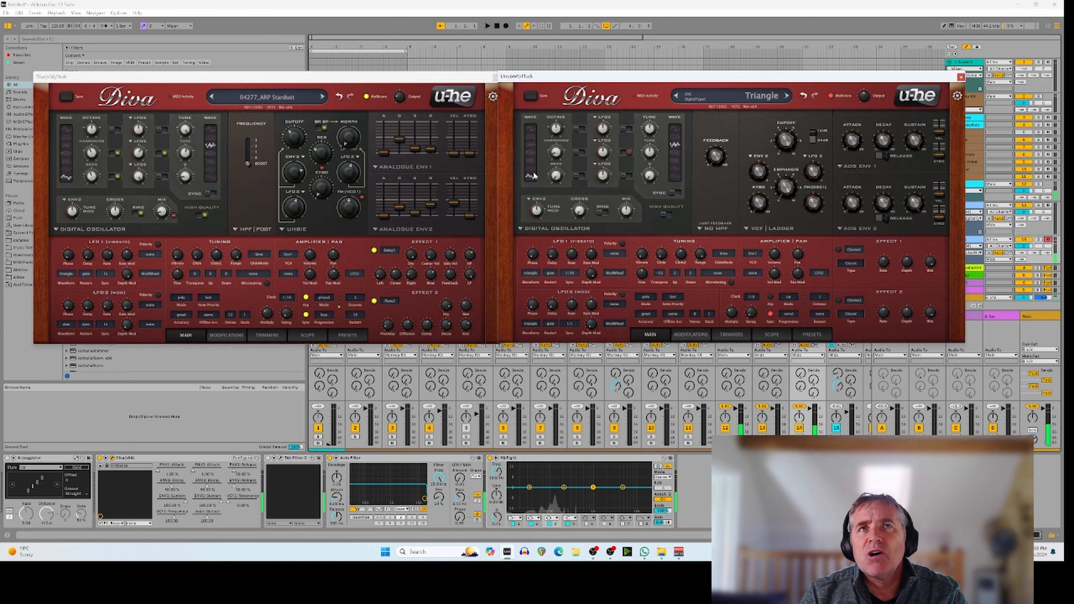
{"action": "scroll", "coordinate": [557, 151], "scroll_direction": "down", "scroll_amount": 5}
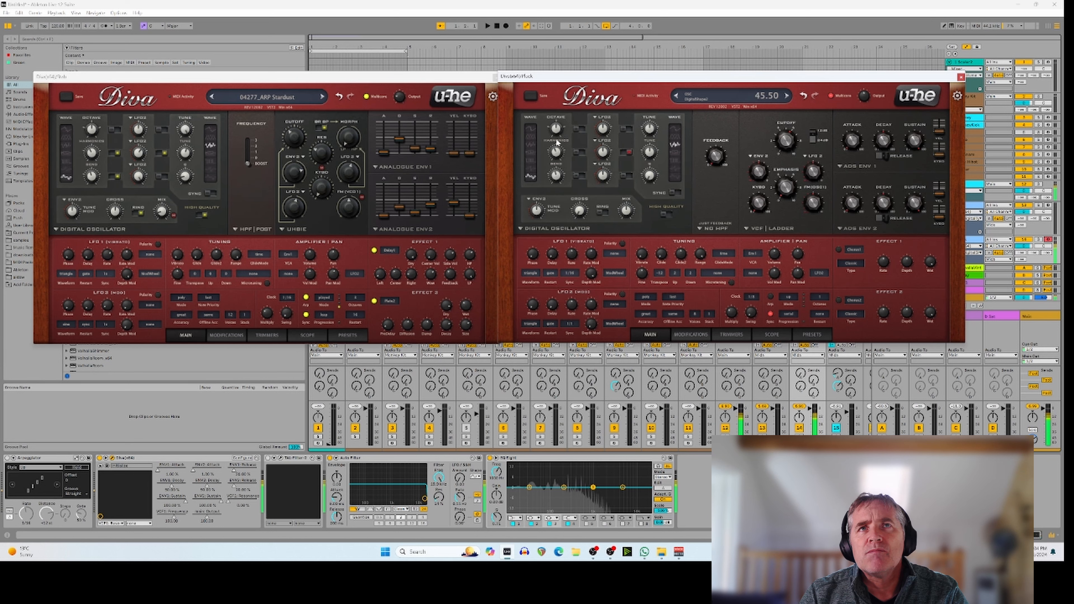
{"action": "left_click", "coordinate": [579, 177]}
{"action": "left_click", "coordinate": [580, 152]}
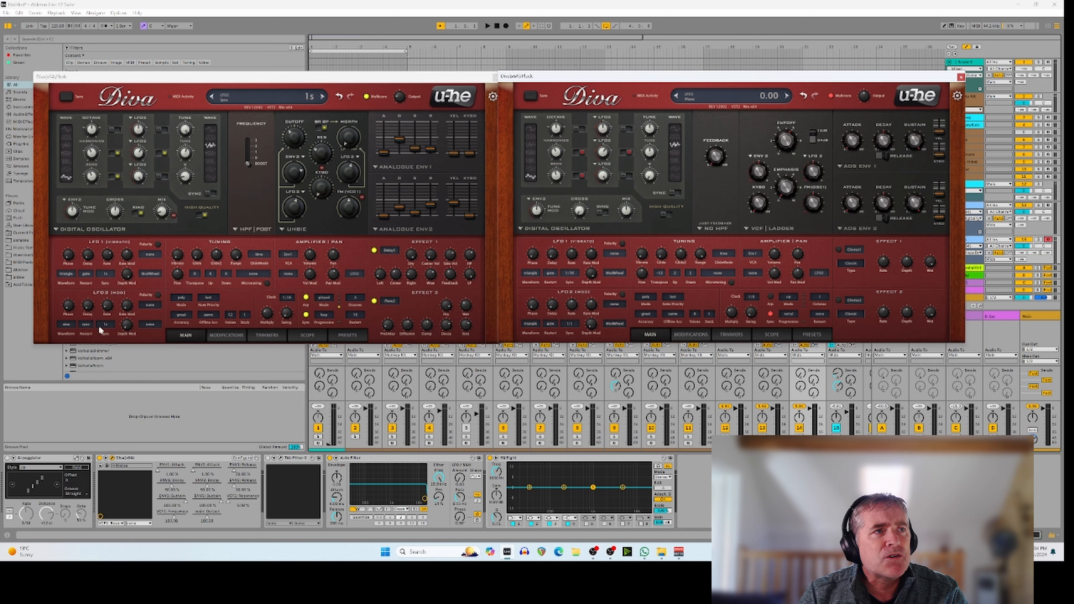
Step: Set the new Diva's LFO 2 sync to 1s and its waveform to sine
{"action": "left_click", "coordinate": [569, 324]}
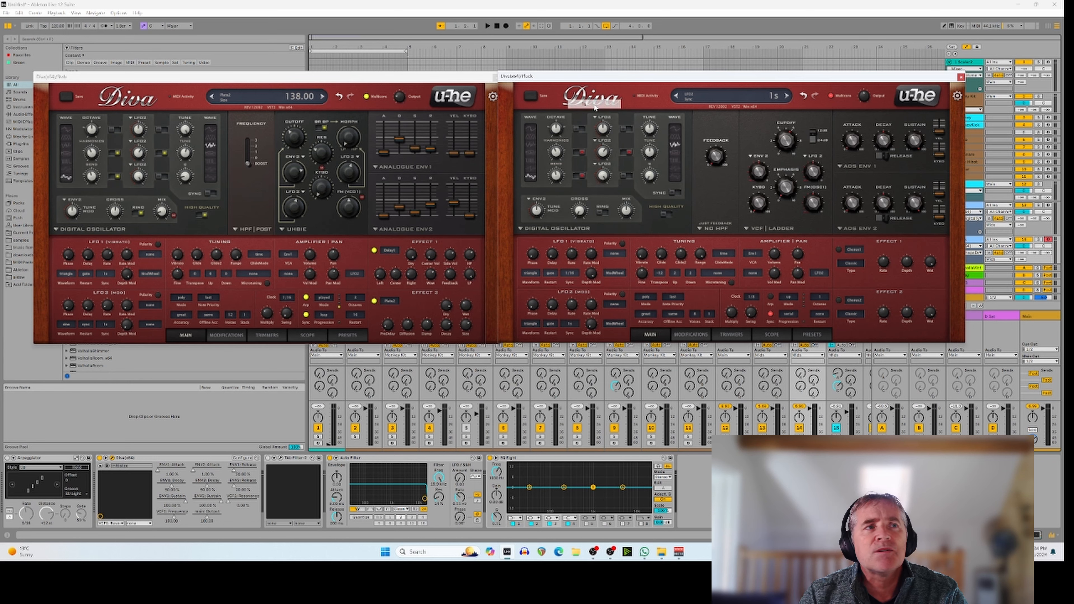
{"action": "left_click", "coordinate": [585, 104]}
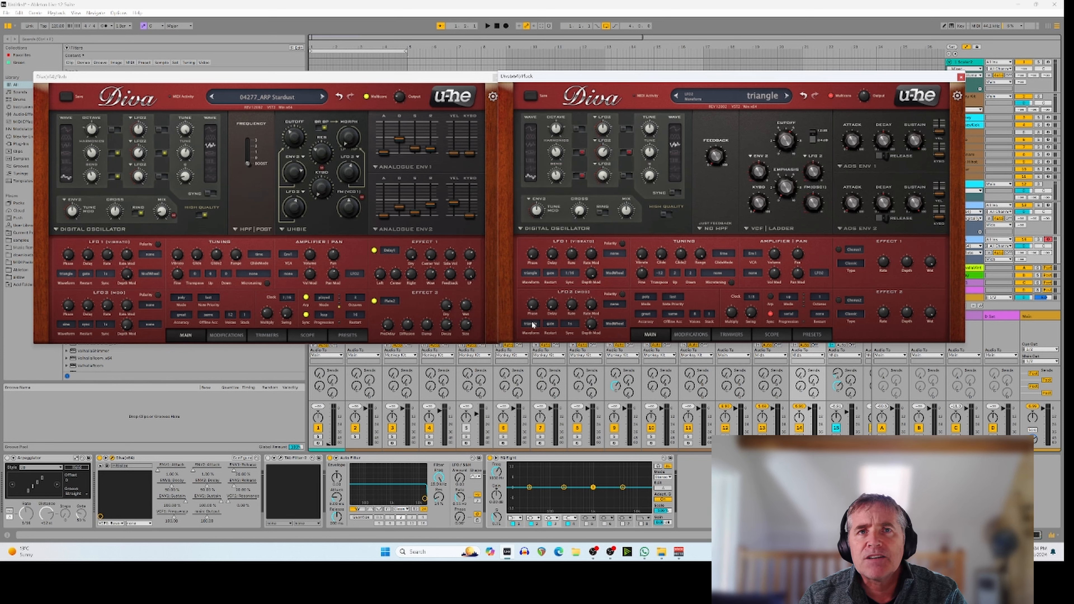
{"action": "left_click", "coordinate": [541, 327]}
{"action": "left_click", "coordinate": [545, 329]}
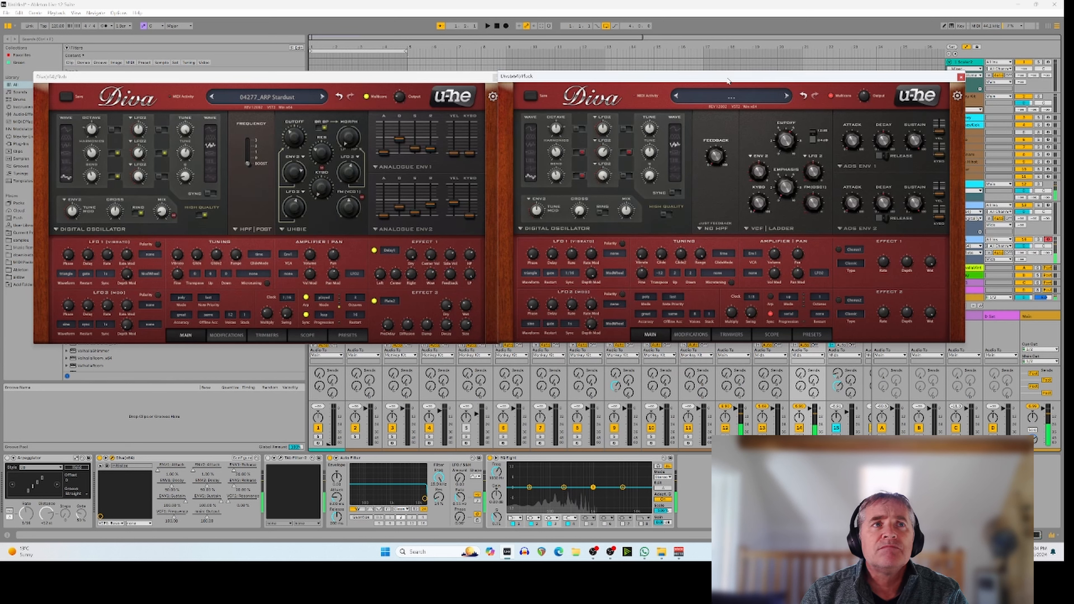
Step: Compare the sound of the reference Stardust track with the new Diva track by arming each in turn
{"action": "left_click", "coordinate": [1050, 207]}
{"action": "left_click", "coordinate": [1049, 205]}
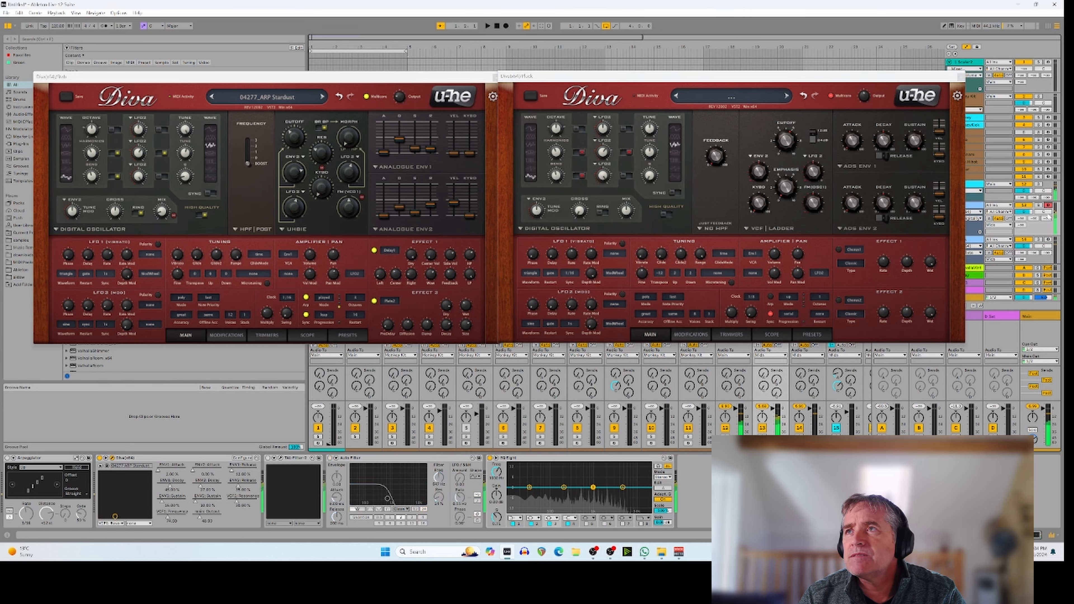
{"action": "left_click", "coordinate": [1048, 240]}
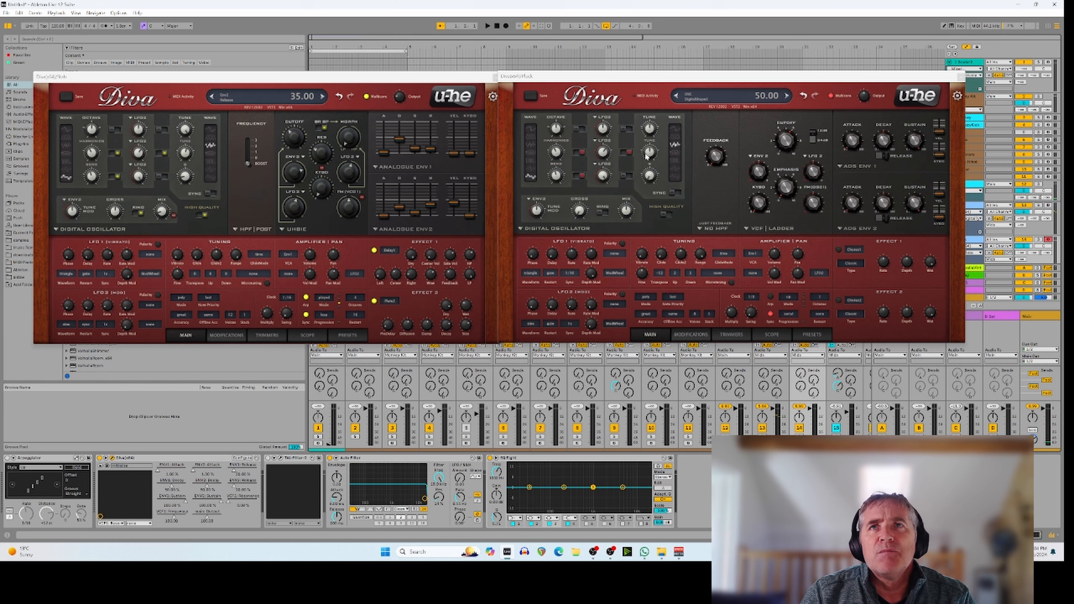
Step: Adjust the second digital oscillator's middle knob and the oscillator mix, and turn on High Quality mode in the new Diva
{"action": "mouse_move", "coordinate": [648, 153]}
{"action": "left_mouse_down"}
{"action": "mouse_move", "coordinate": [654, 127]}
{"action": "mouse_move", "coordinate": [658, 143]}
{"action": "left_mouse_up"}
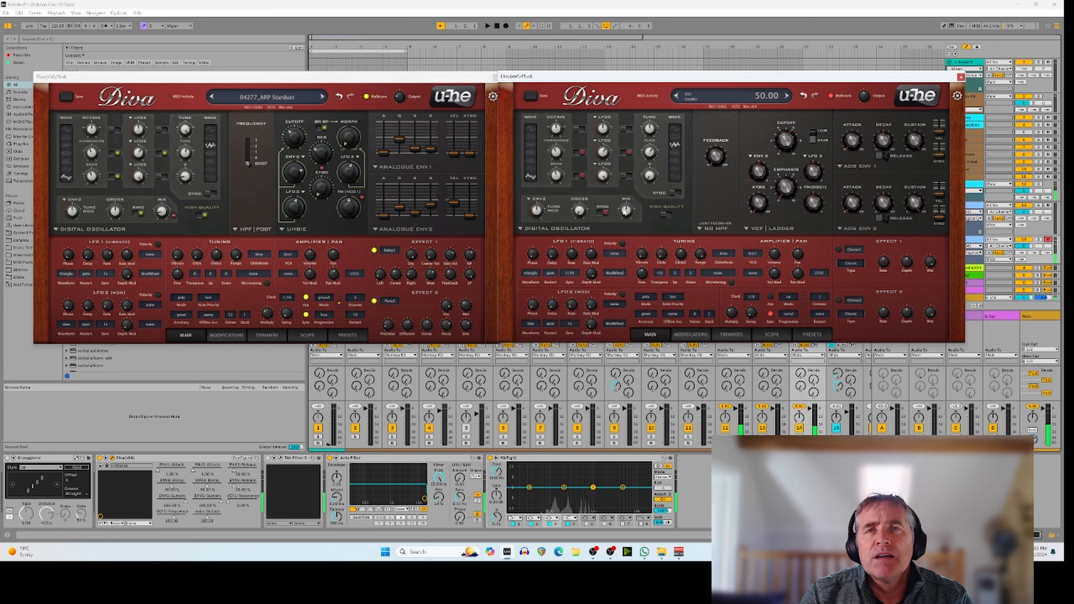
{"action": "left_click_drag", "start_coordinate": [626, 212], "coordinate": [626, 215]}
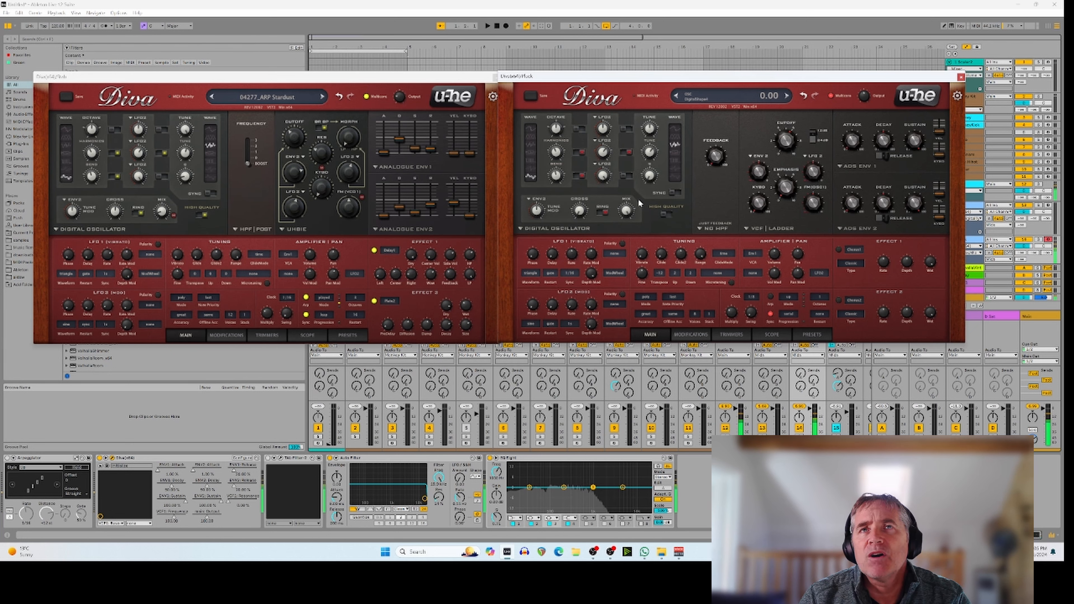
{"action": "left_click_drag", "start_coordinate": [622, 209], "coordinate": [632, 282]}
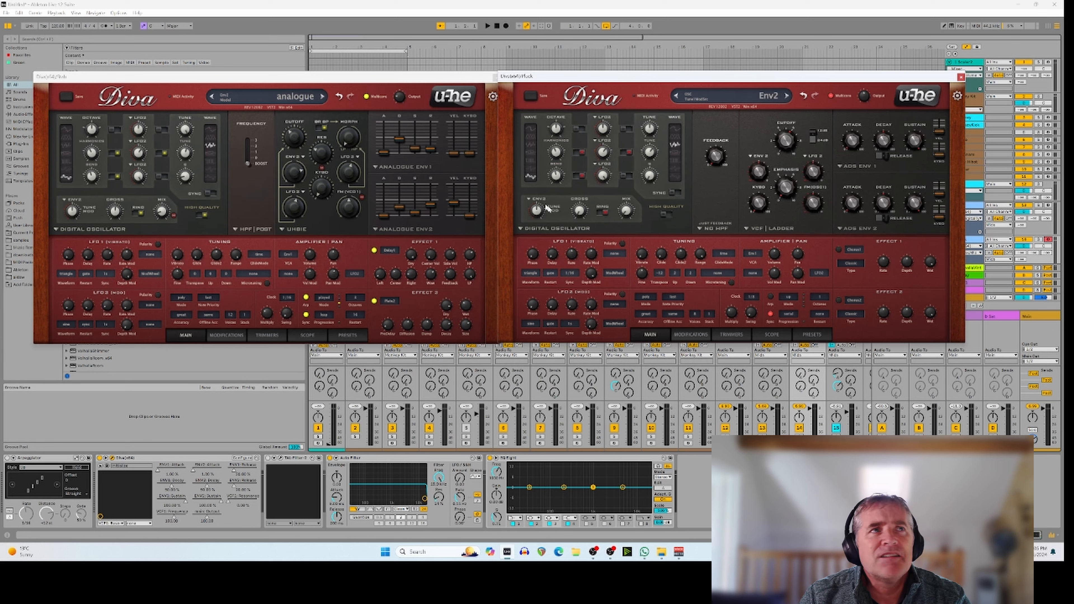
{"action": "left_click", "coordinate": [664, 213]}
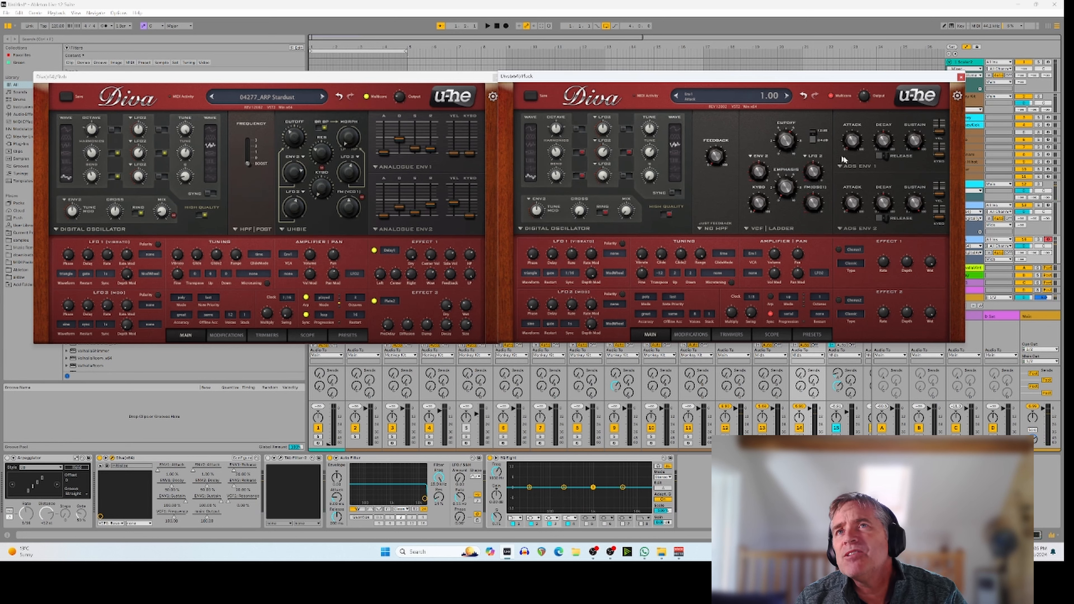
Step: Change the new Diva's feedback module to HPF post at the Boost position, and its main filter to Uhbie
{"action": "left_click", "coordinate": [712, 228]}
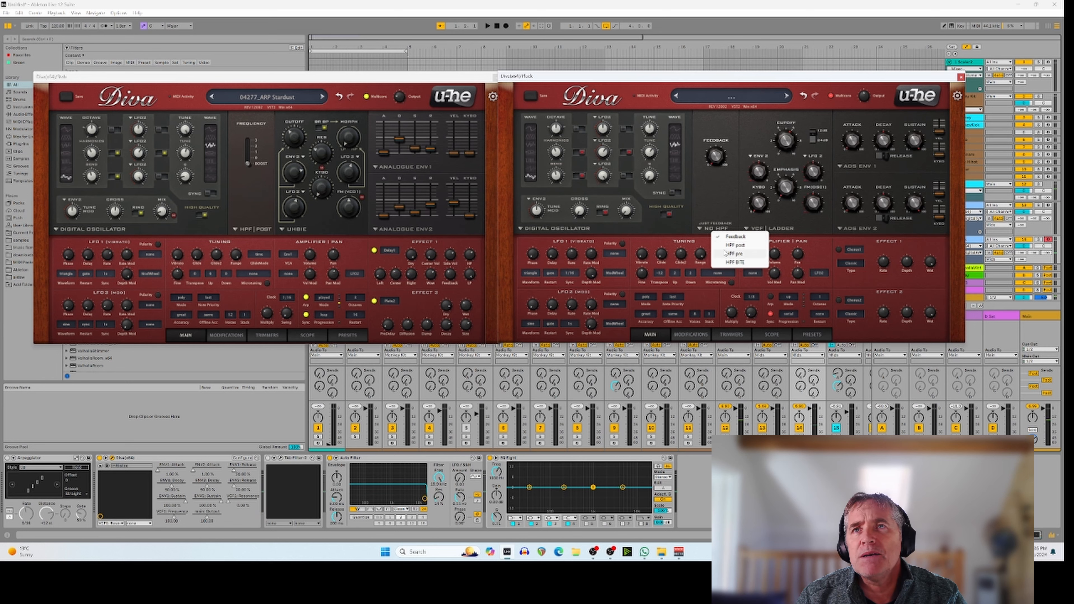
{"action": "left_click", "coordinate": [724, 245]}
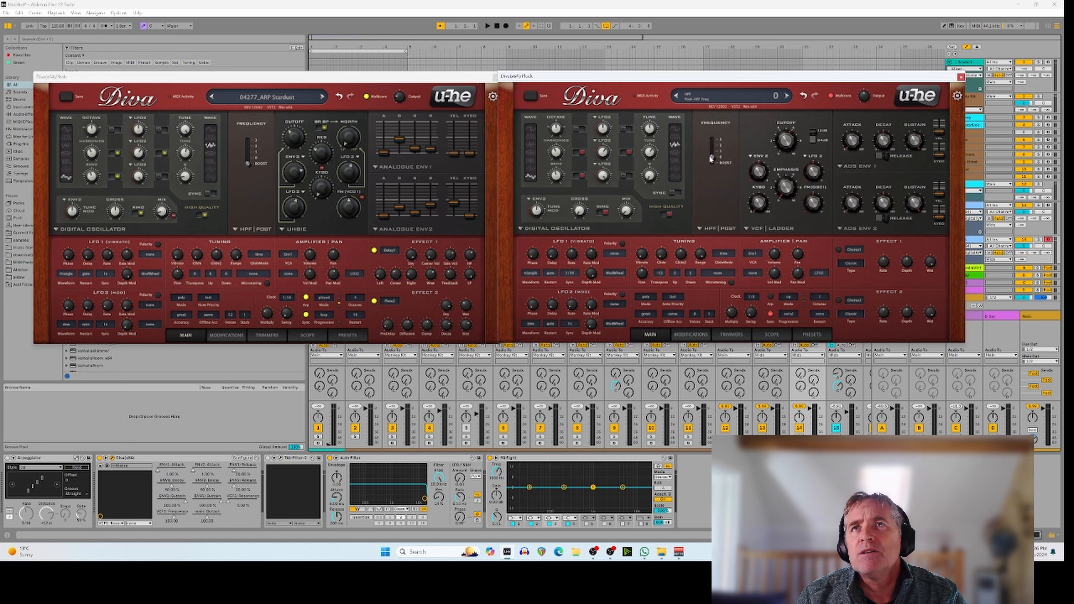
{"action": "left_click_drag", "start_coordinate": [710, 154], "coordinate": [707, 175]}
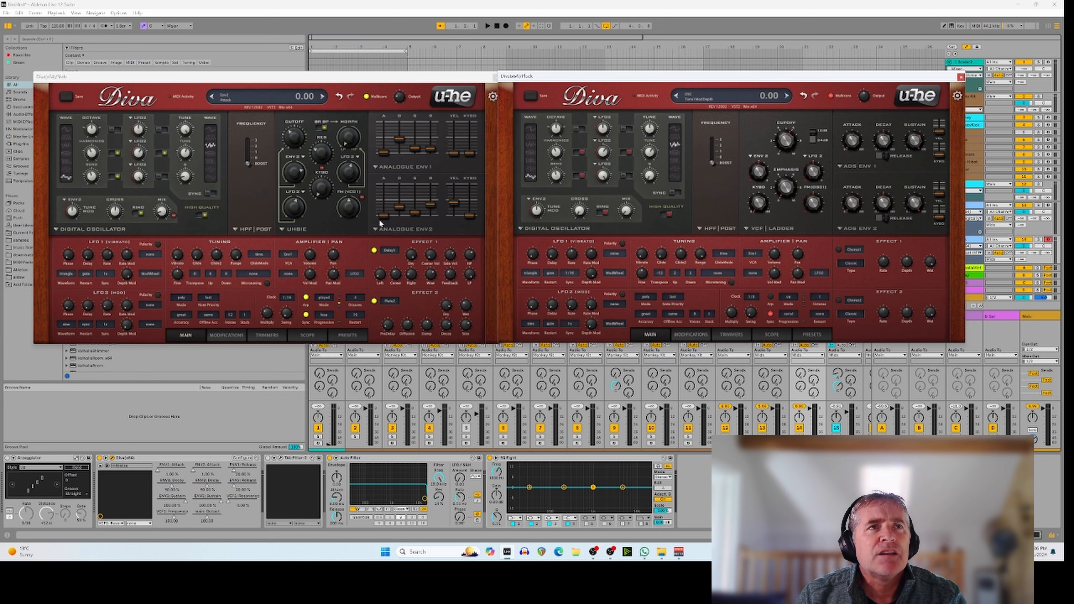
{"action": "left_click", "coordinate": [752, 232]}
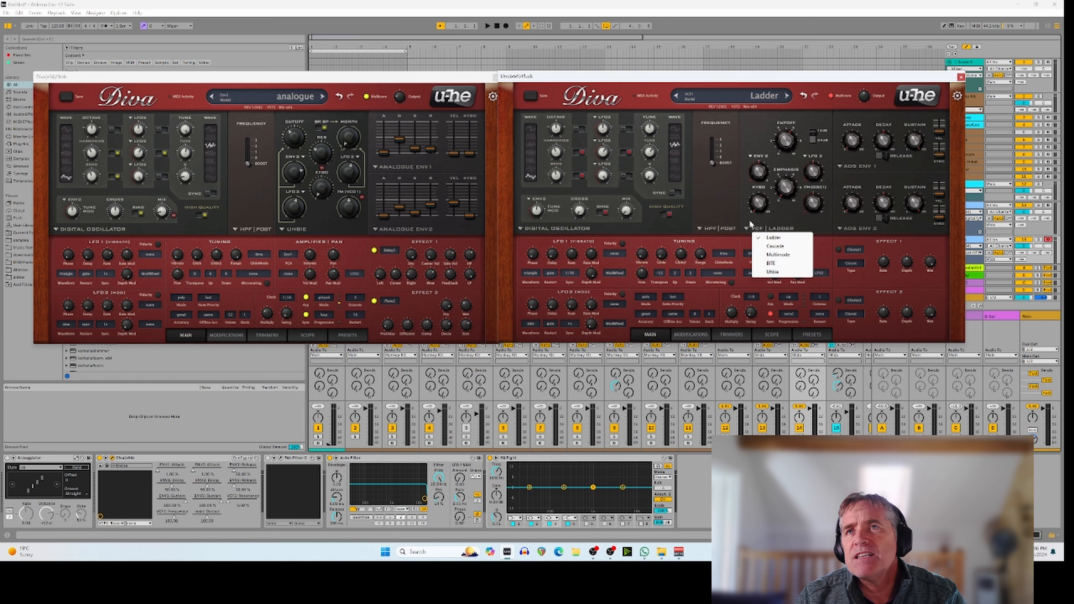
{"action": "left_click", "coordinate": [773, 272]}
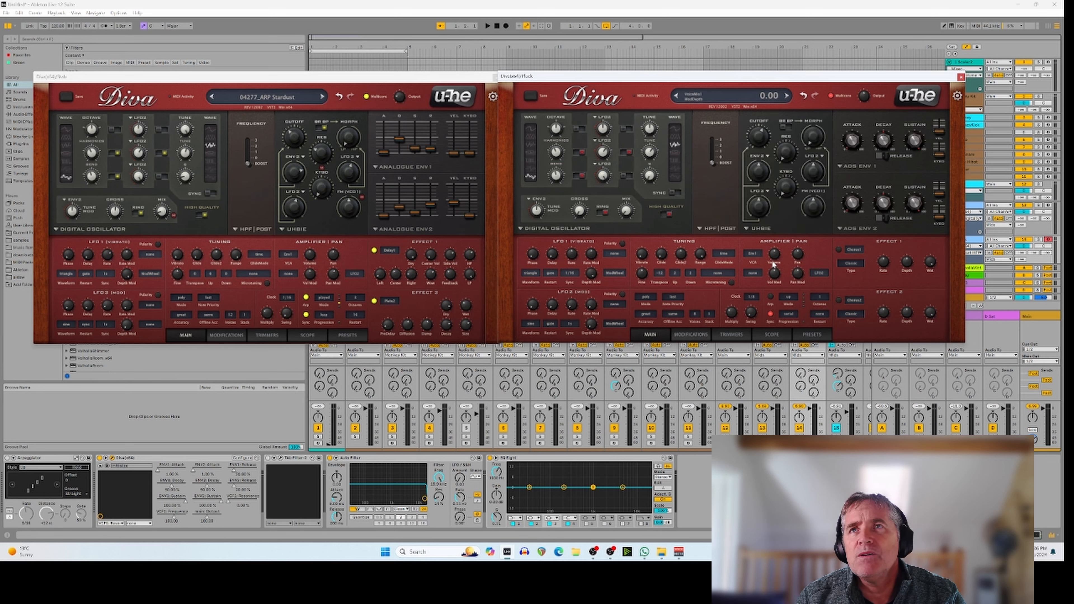
Step: Set the Uhbie filter's cutoff to 71.50 and lower its resonance to about 25
{"action": "mouse_move", "coordinate": [769, 135]}
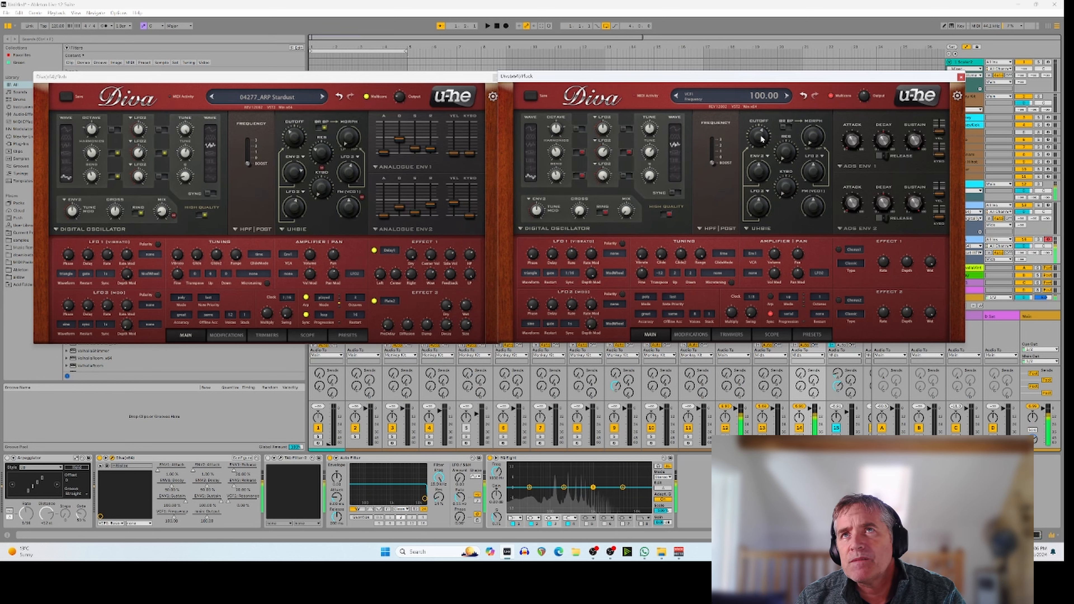
{"action": "mouse_move", "coordinate": [763, 135]}
{"action": "left_mouse_down"}
{"action": "mouse_move", "coordinate": [757, 186]}
{"action": "mouse_move", "coordinate": [753, 153]}
{"action": "left_mouse_up"}
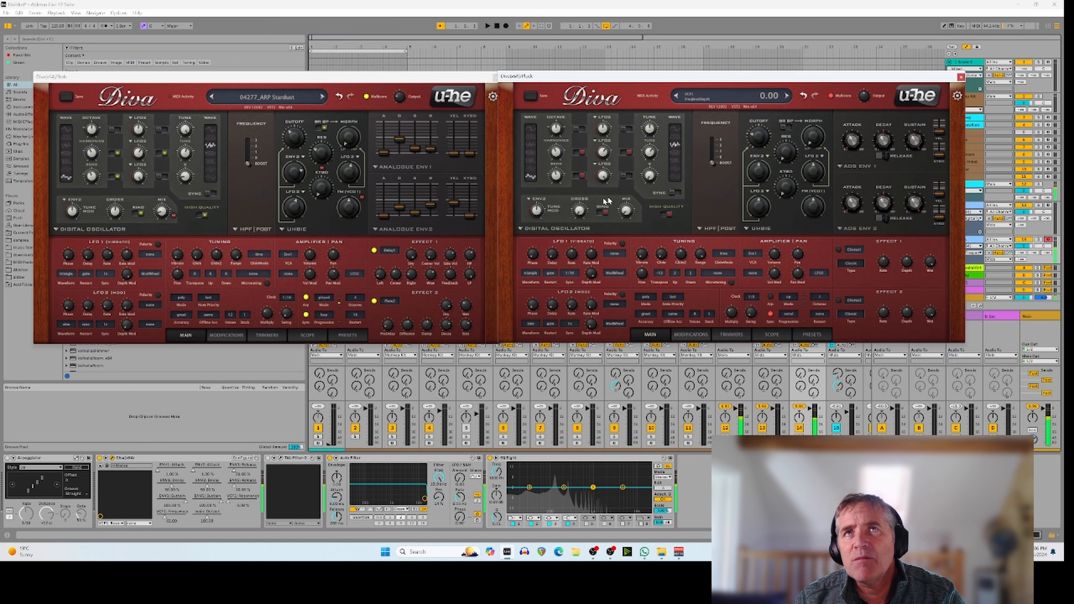
{"action": "mouse_move", "coordinate": [751, 209]}
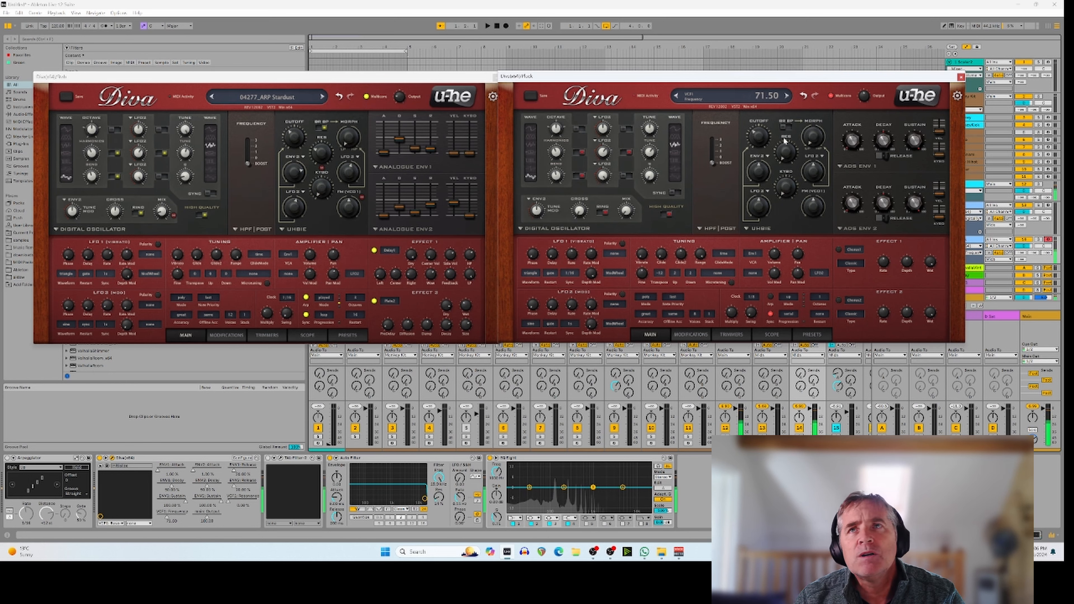
{"action": "mouse_move", "coordinate": [788, 138]}
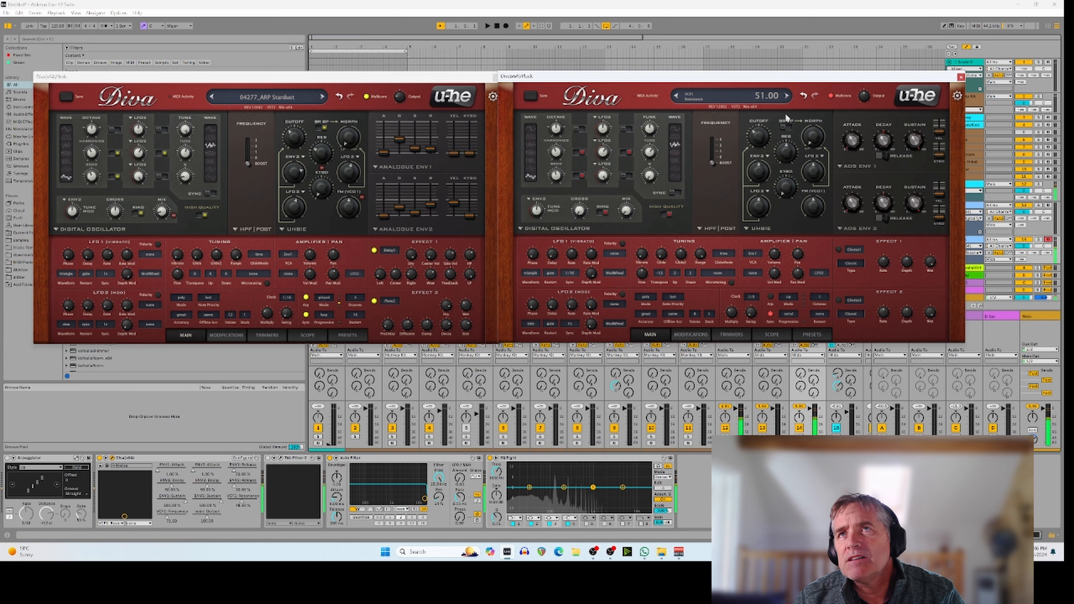
{"action": "left_click_drag", "start_coordinate": [787, 138], "coordinate": [788, 142]}
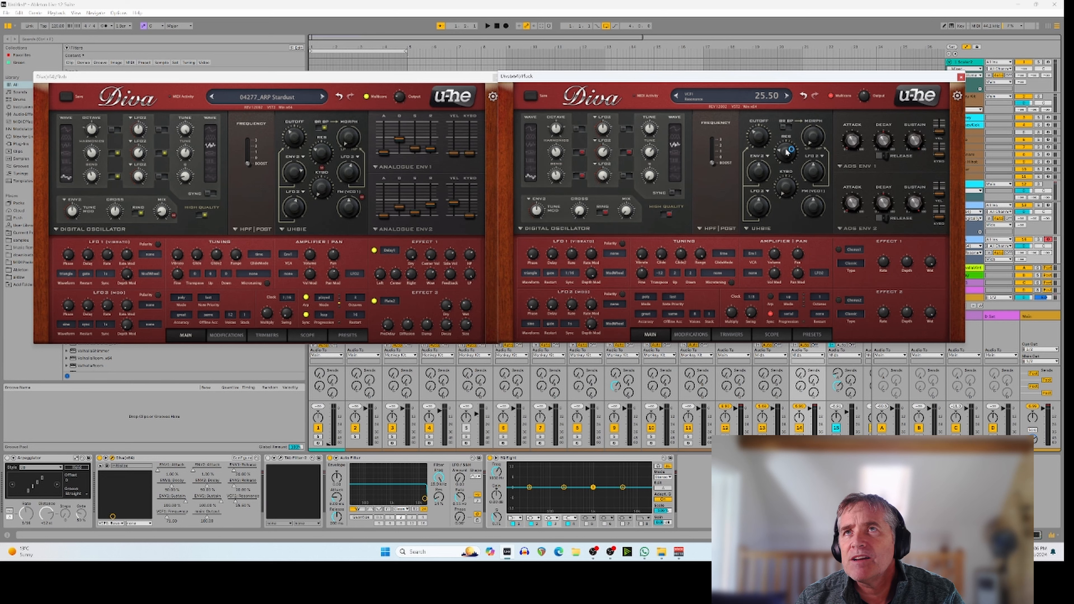
{"action": "left_click_drag", "start_coordinate": [787, 152], "coordinate": [789, 154]}
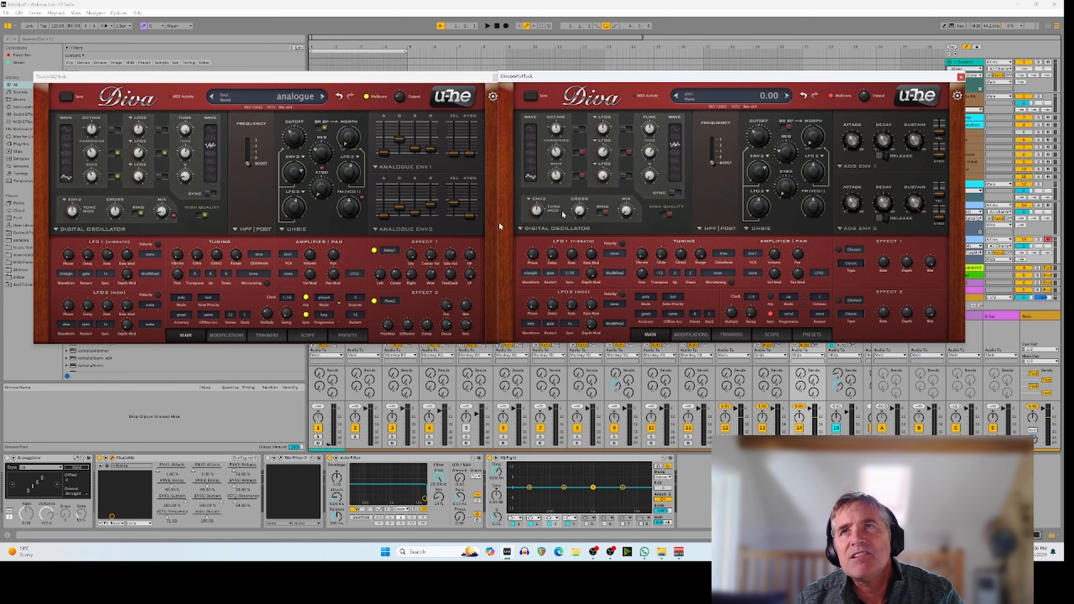
Step: Switch both envelopes of the new Diva from ADS to the analogue model
{"action": "left_click", "coordinate": [851, 166]}
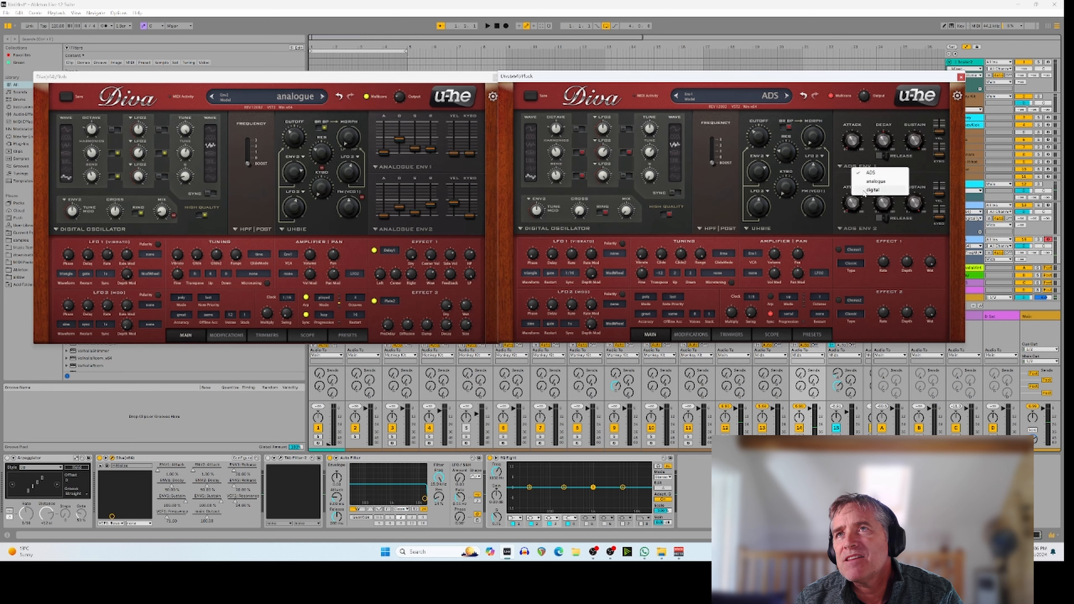
{"action": "left_click", "coordinate": [867, 182]}
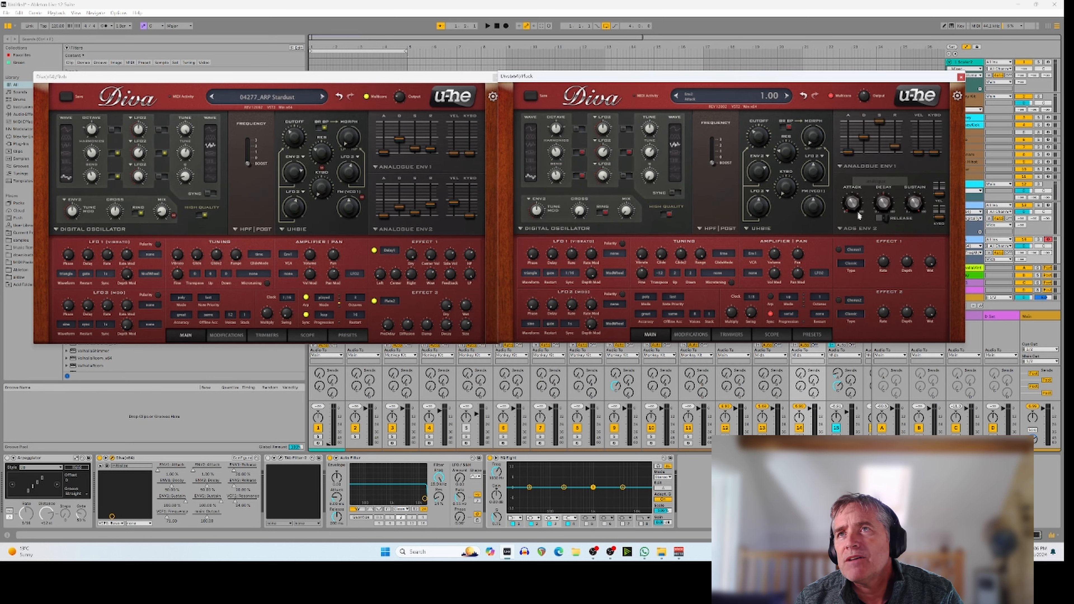
{"action": "left_click", "coordinate": [857, 228]}
{"action": "left_click", "coordinate": [868, 243]}
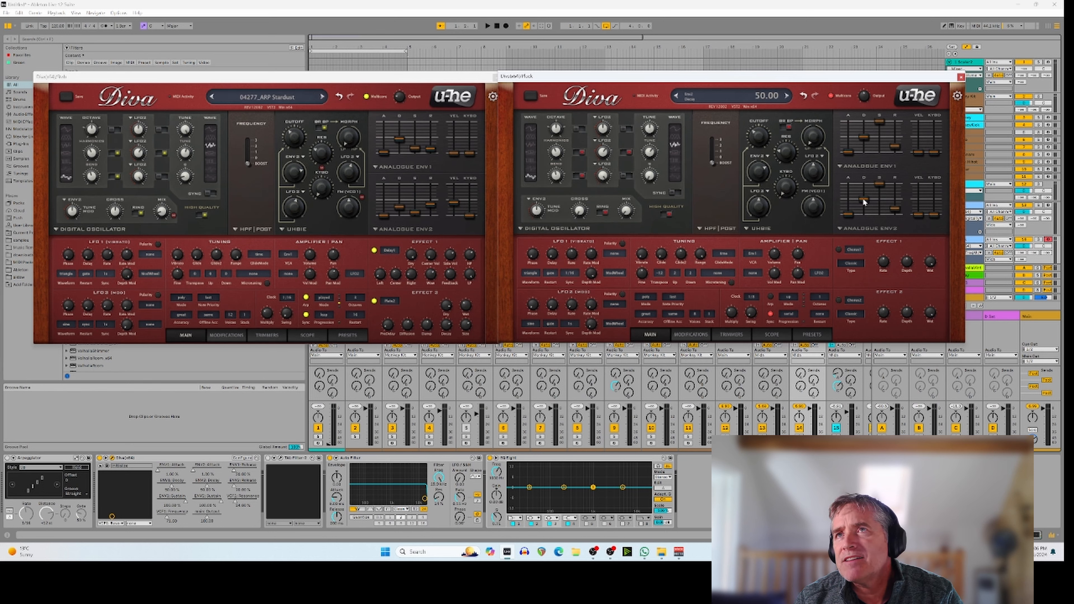
Step: Lower envelope 2's decay and set envelope 1's sustain to 9.00 in the new Diva
{"action": "left_click_drag", "start_coordinate": [864, 202], "coordinate": [866, 208]}
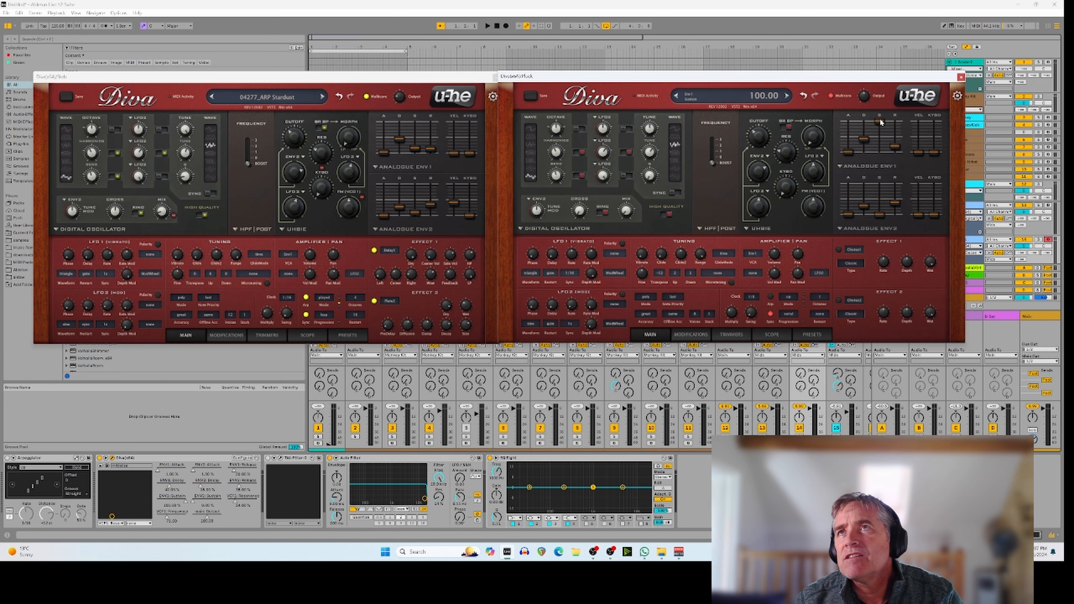
{"action": "left_click_drag", "start_coordinate": [880, 121], "coordinate": [880, 161]}
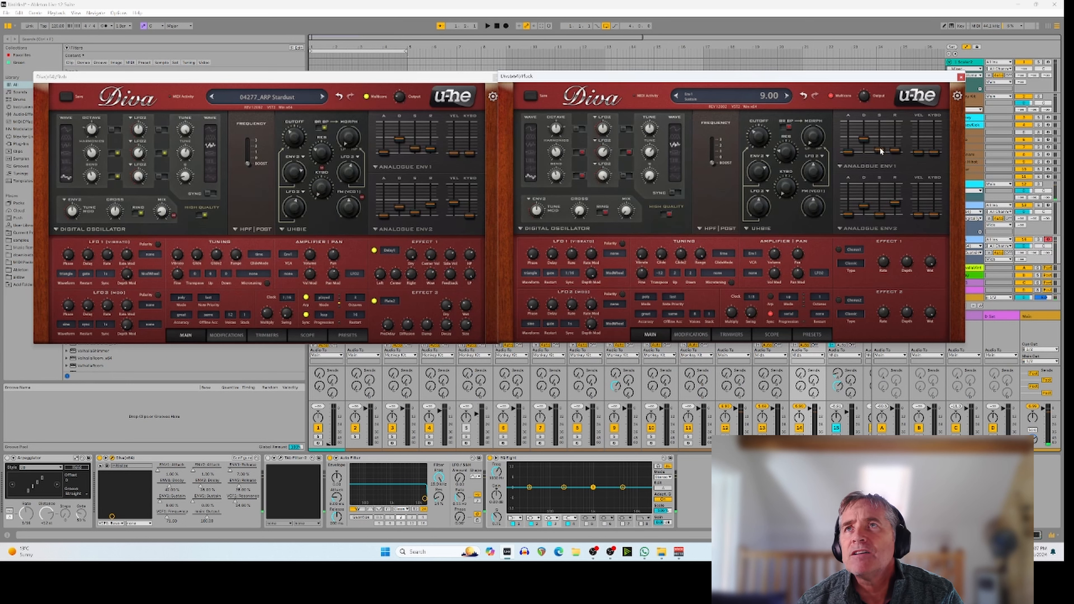
Step: Set envelope 1's release to 26.00 in the new Diva, then audition the original and new tracks in turn
{"action": "mouse_move", "coordinate": [883, 151]}
{"action": "left_mouse_down"}
{"action": "mouse_move", "coordinate": [882, 119]}
{"action": "mouse_move", "coordinate": [894, 127]}
{"action": "mouse_move", "coordinate": [894, 115]}
{"action": "mouse_move", "coordinate": [863, 105]}
{"action": "mouse_move", "coordinate": [862, 138]}
{"action": "mouse_move", "coordinate": [883, 157]}
{"action": "mouse_move", "coordinate": [885, 146]}
{"action": "mouse_move", "coordinate": [900, 152]}
{"action": "left_mouse_up"}
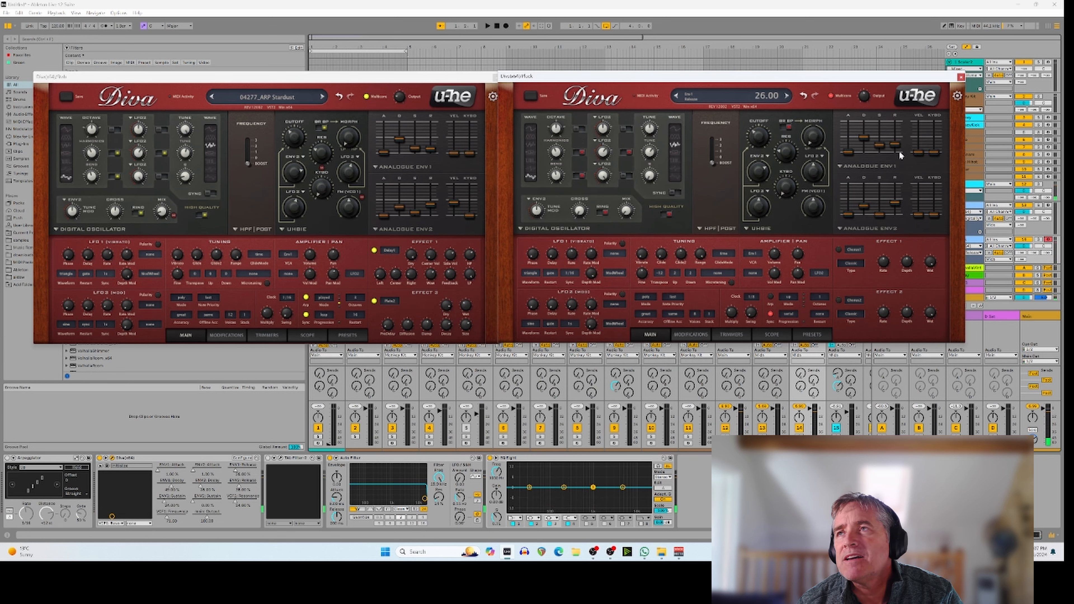
{"action": "left_click", "coordinate": [1049, 207]}
{"action": "left_click", "coordinate": [1048, 205]}
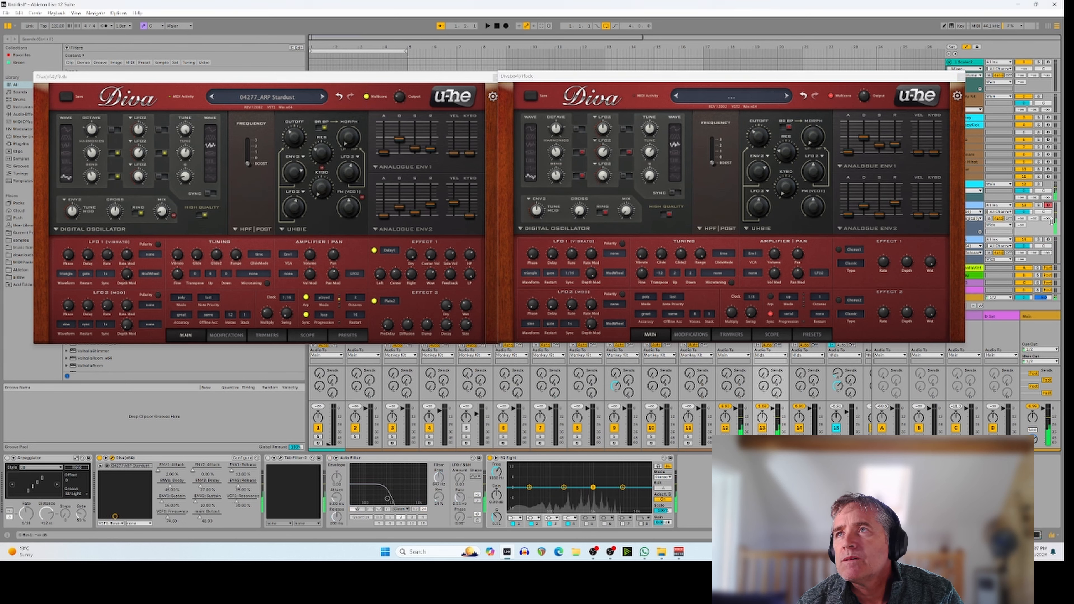
{"action": "left_click", "coordinate": [1049, 239]}
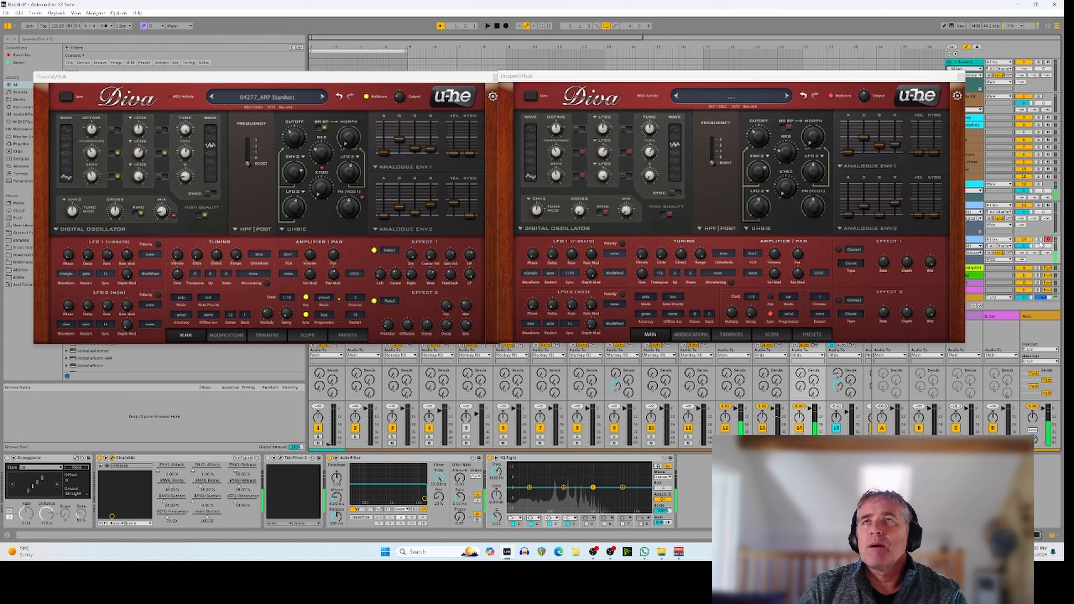
Step: Raise the Uhbie filter's LFO 2 cutoff modulation depth in the new Diva and compare its sound with the original's
{"action": "mouse_move", "coordinate": [782, 153]}
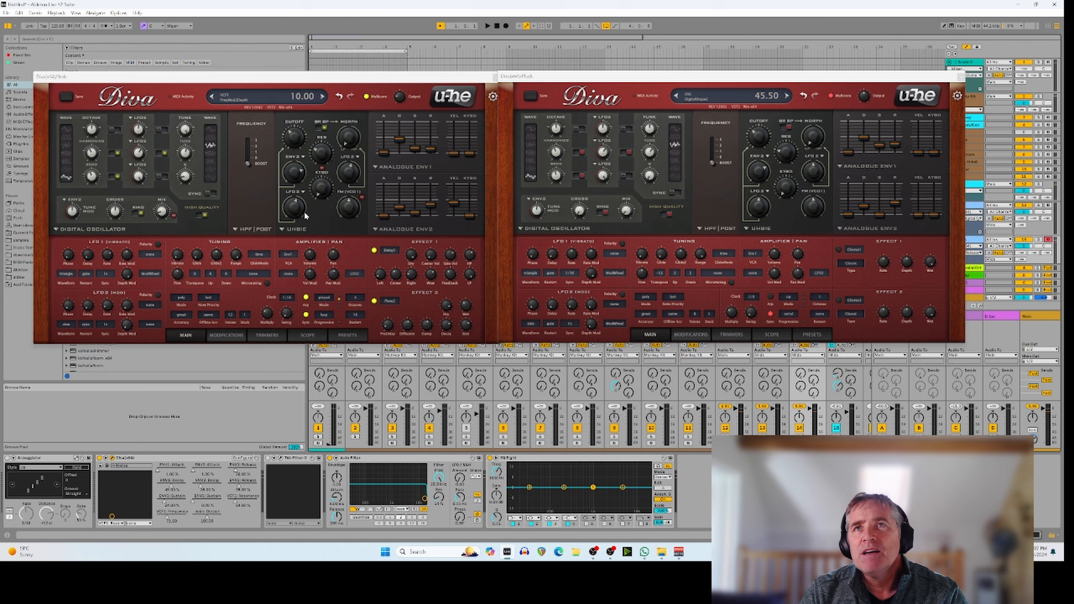
{"action": "left_click", "coordinate": [764, 210]}
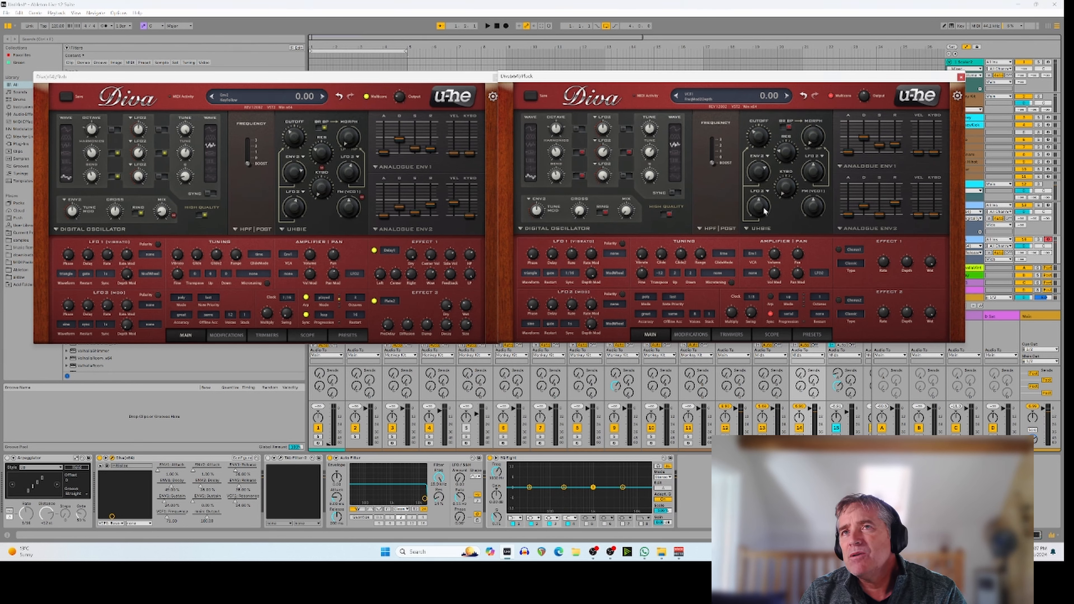
{"action": "left_click_drag", "start_coordinate": [764, 210], "coordinate": [764, 206]}
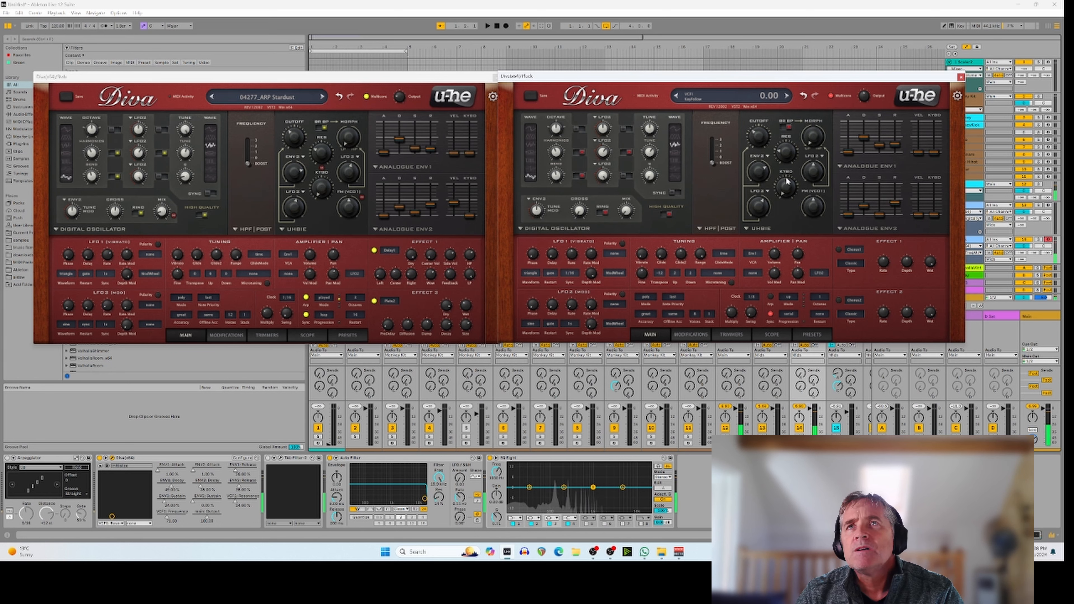
{"action": "left_click", "coordinate": [1049, 206]}
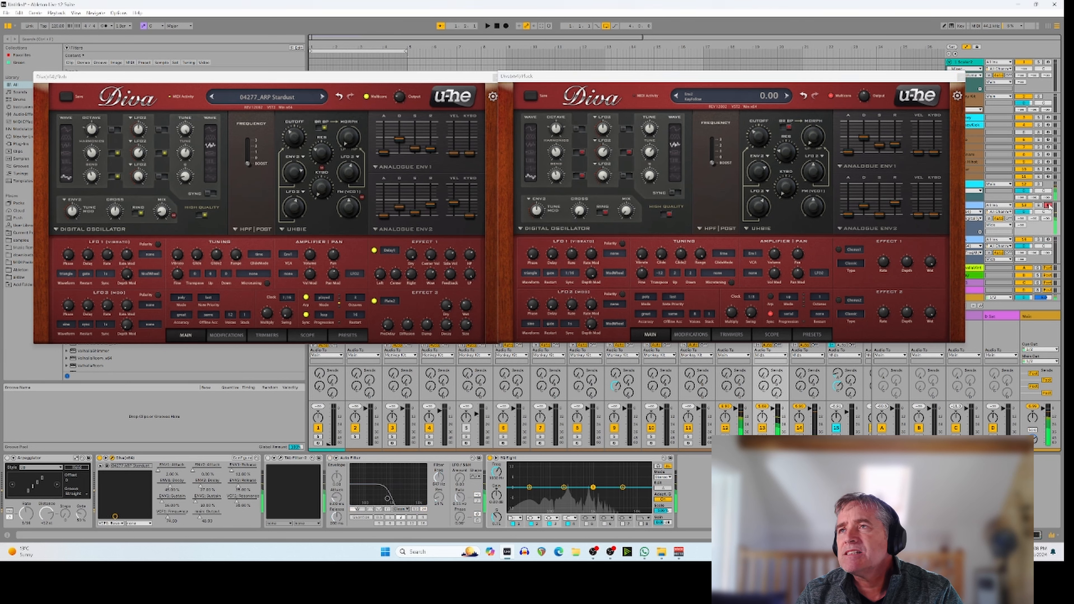
{"action": "left_click", "coordinate": [1051, 242]}
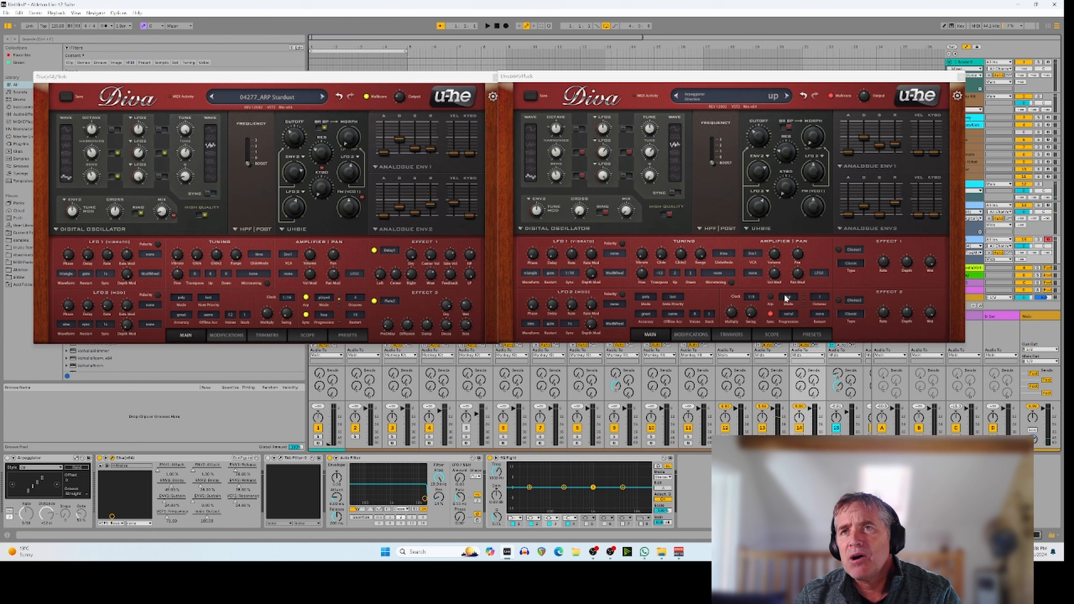
Step: Enable the new Diva's arpeggiator with a 1/16 clock and played mode, and check its octave setting
{"action": "left_click", "coordinate": [770, 297]}
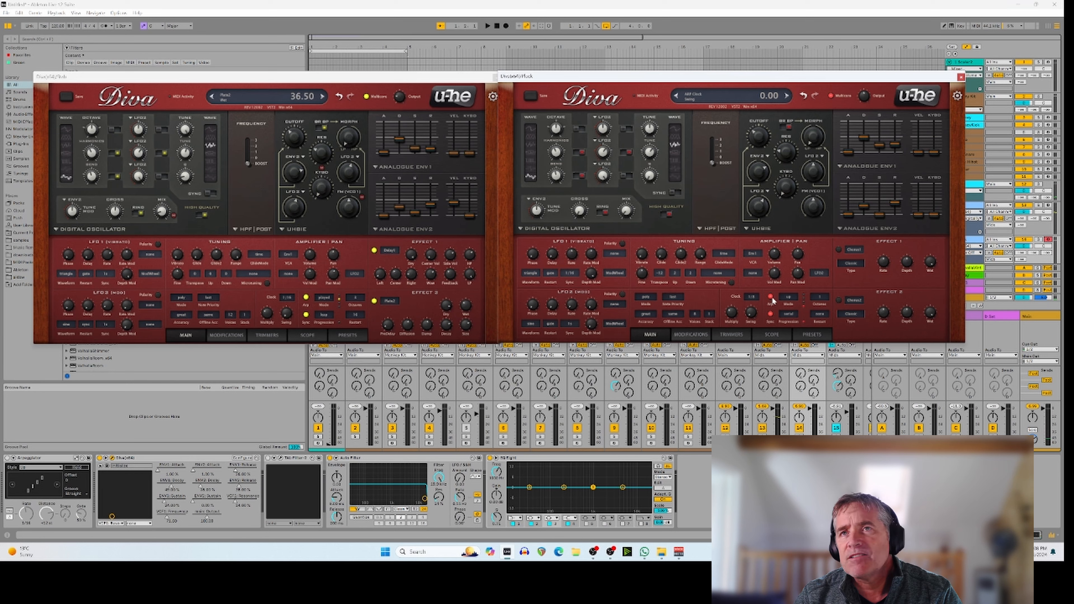
{"action": "left_click", "coordinate": [751, 298]}
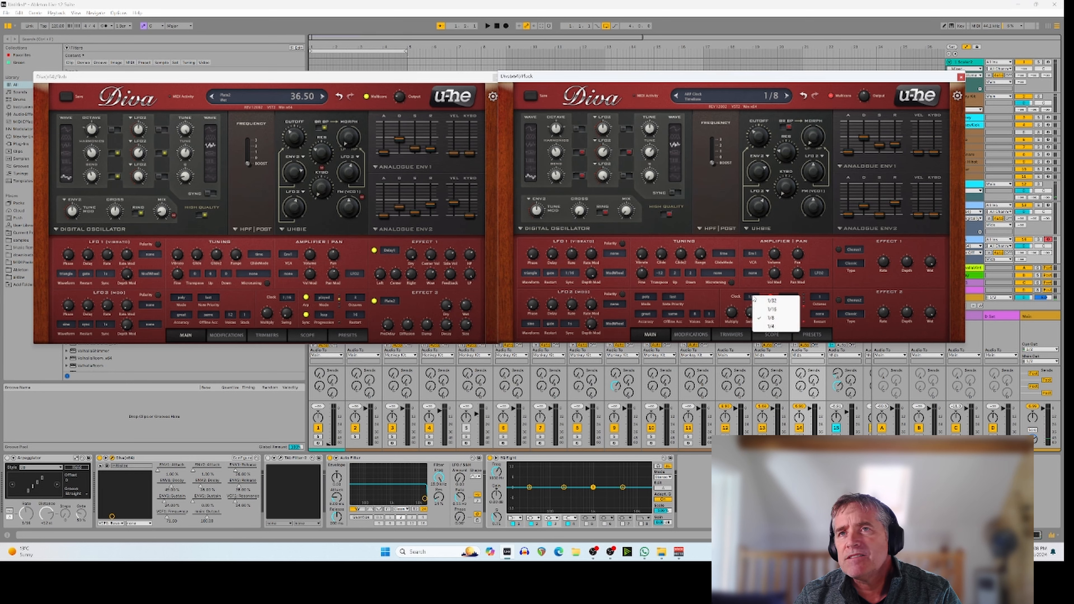
{"action": "left_click", "coordinate": [765, 311]}
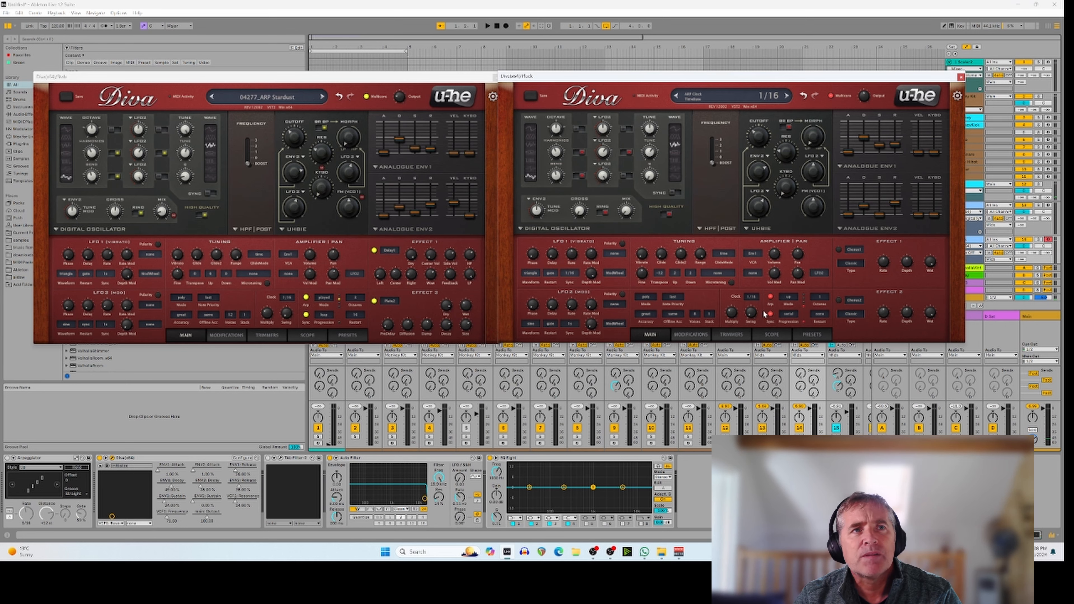
{"action": "left_click", "coordinate": [789, 299]}
{"action": "left_click", "coordinate": [802, 302]}
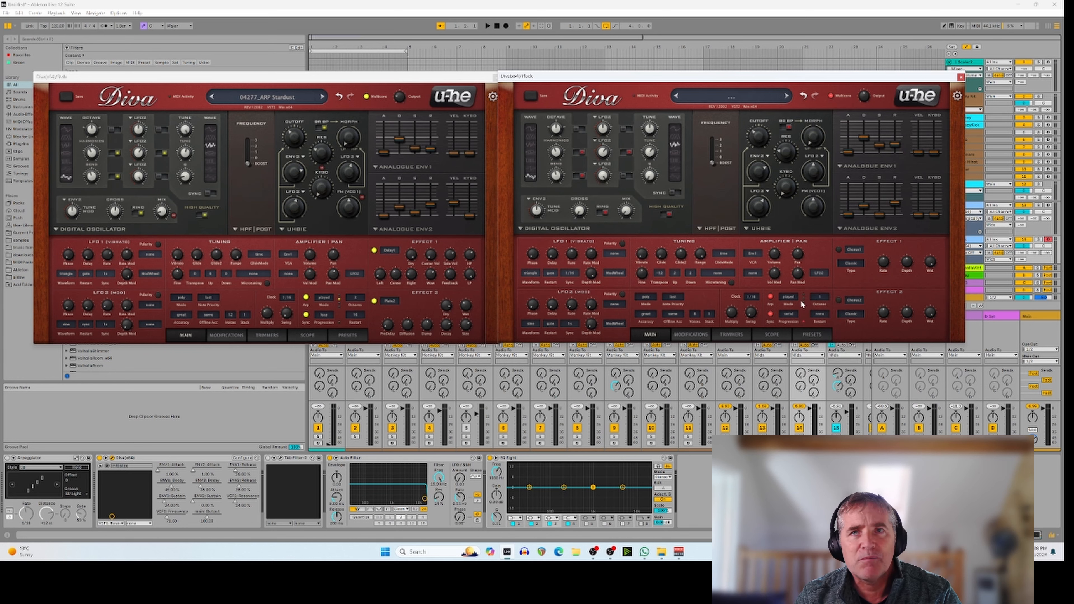
{"action": "left_click", "coordinate": [826, 301]}
{"action": "left_click", "coordinate": [836, 292]}
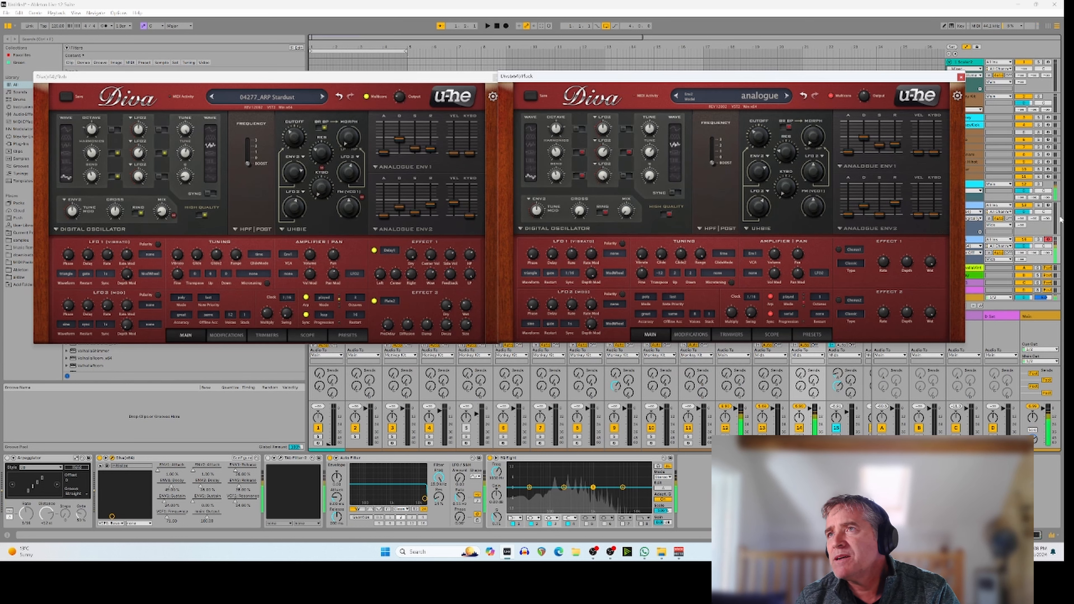
Step: Compare the arpeggiated sound of both Diva tracks by alternately arming the original and the new one
{"action": "left_click", "coordinate": [1048, 206]}
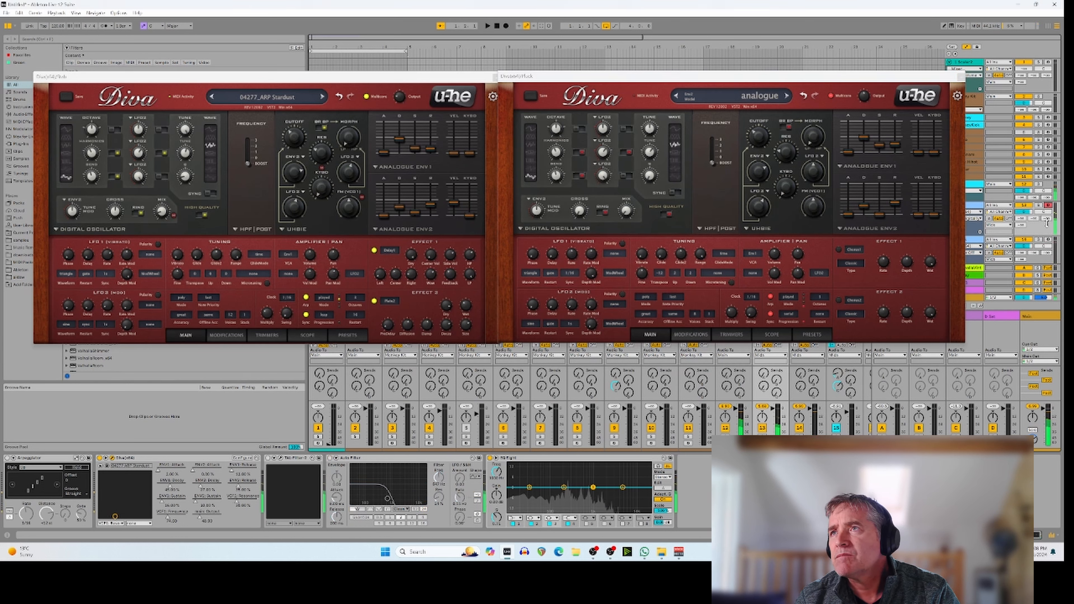
{"action": "left_click", "coordinate": [1049, 240]}
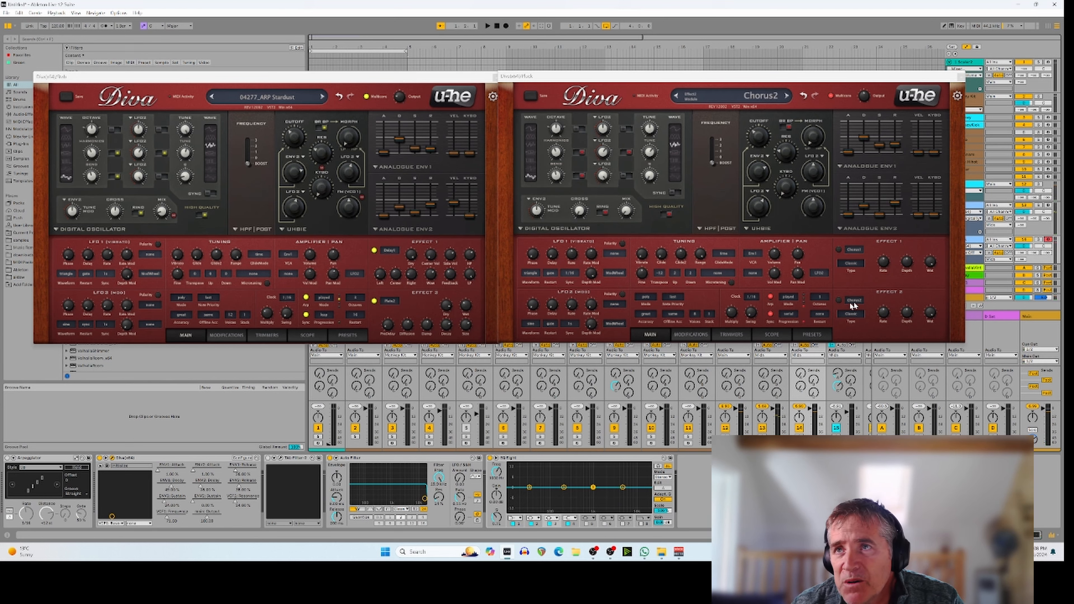
{"action": "left_click", "coordinate": [1049, 205]}
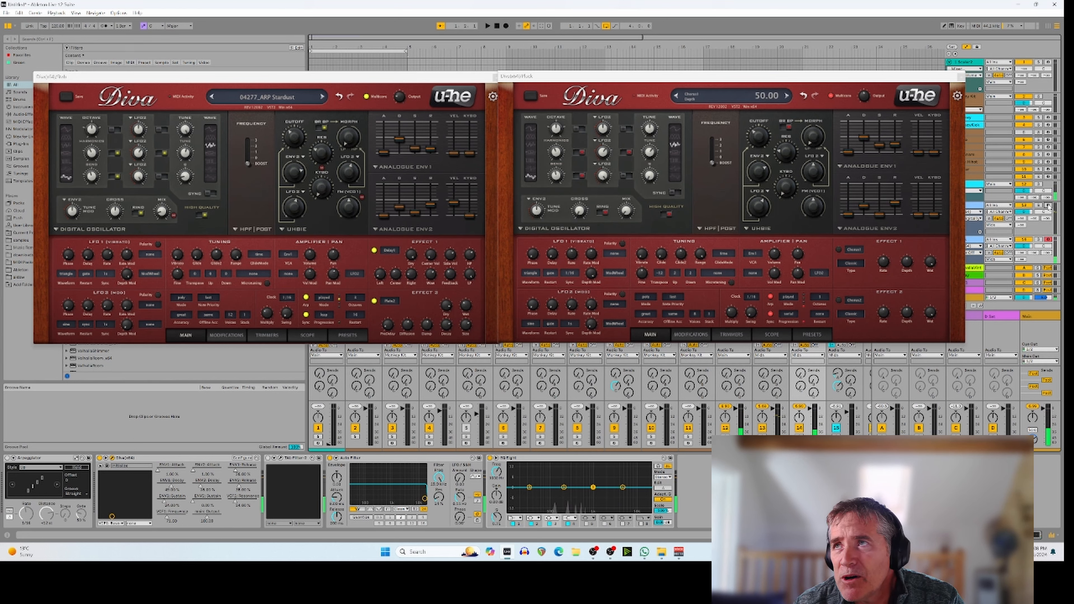
{"action": "left_click", "coordinate": [1049, 240]}
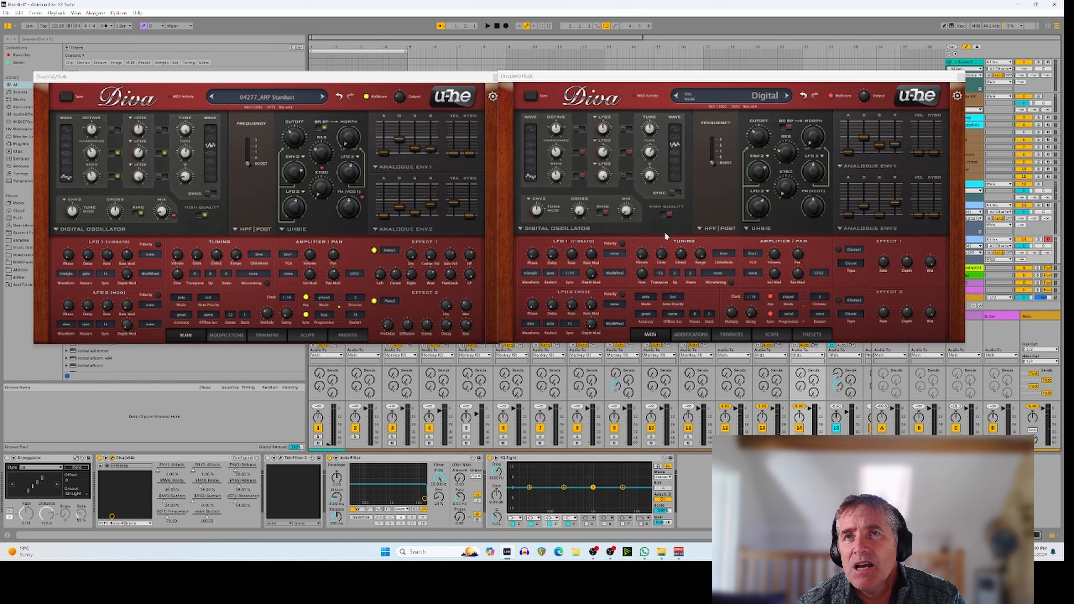
Step: Set the new Diva's tuning transpose to 0 and rearm its track for playing
{"action": "left_click", "coordinate": [661, 274]}
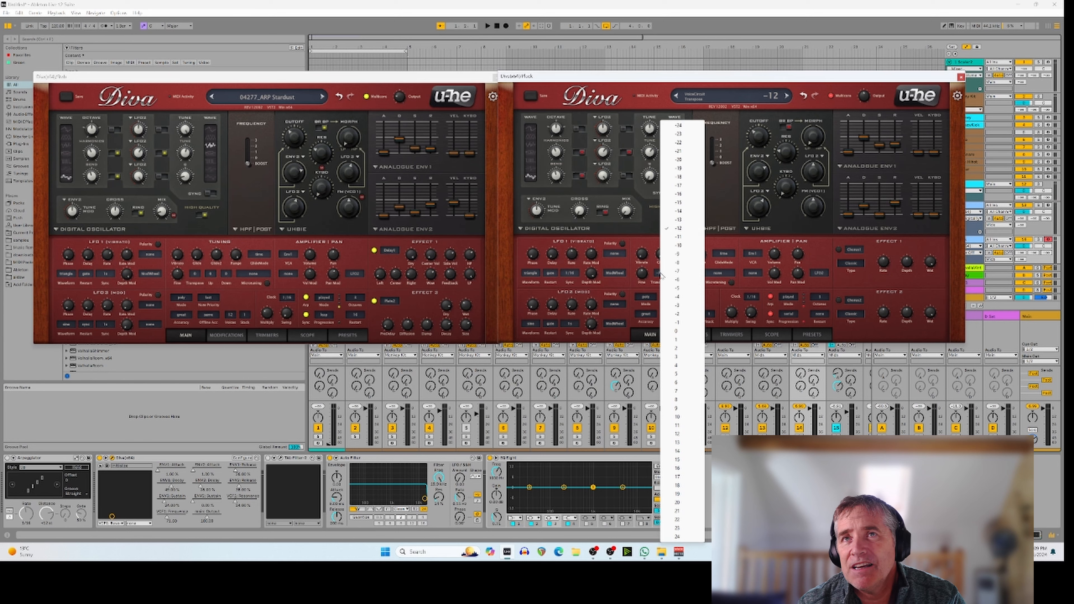
{"action": "left_click", "coordinate": [677, 331]}
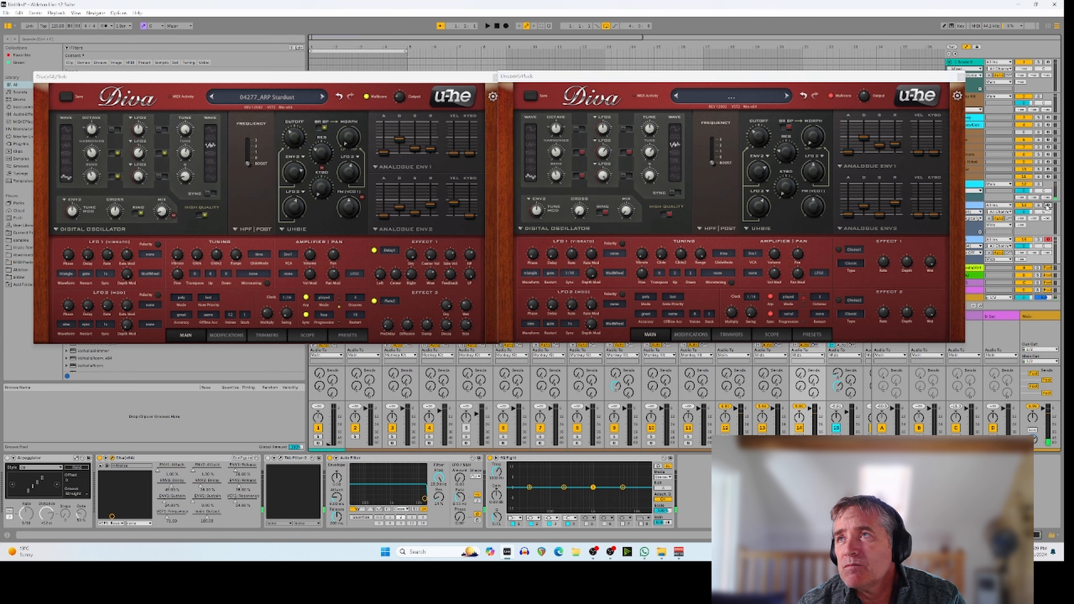
{"action": "left_click", "coordinate": [1047, 238]}
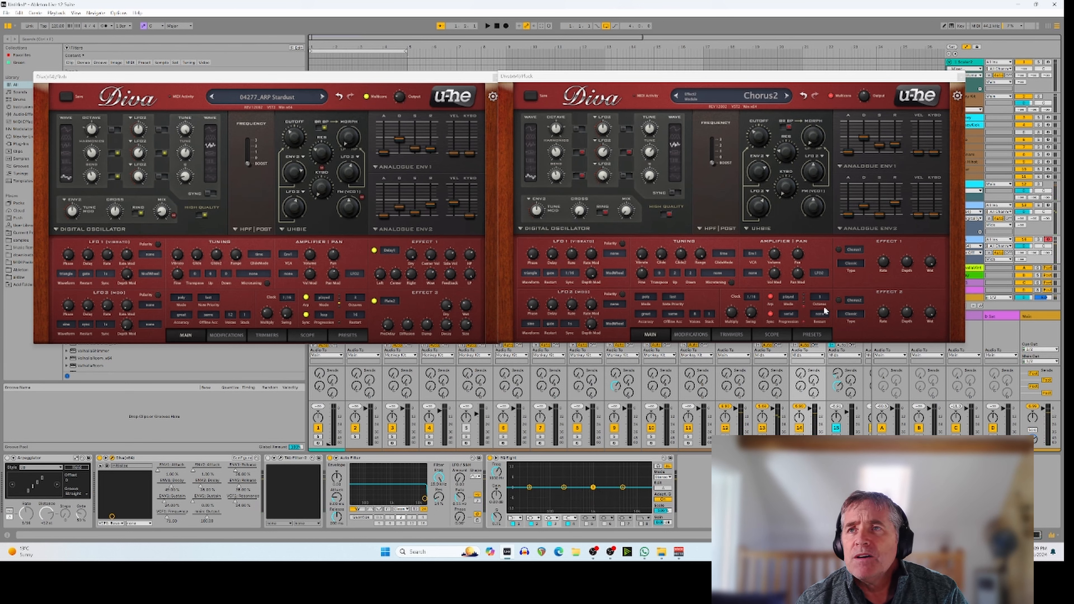
Step: Set the new Diva's arpeggiator restart to 16 and its voice count to 12
{"action": "left_click", "coordinate": [819, 314]}
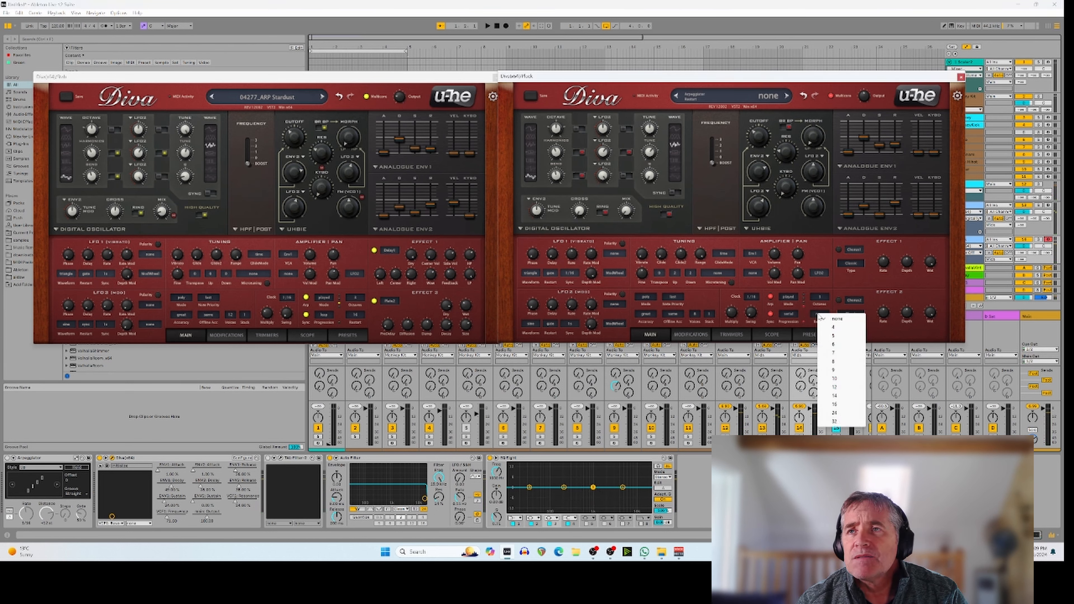
{"action": "left_click", "coordinate": [836, 404]}
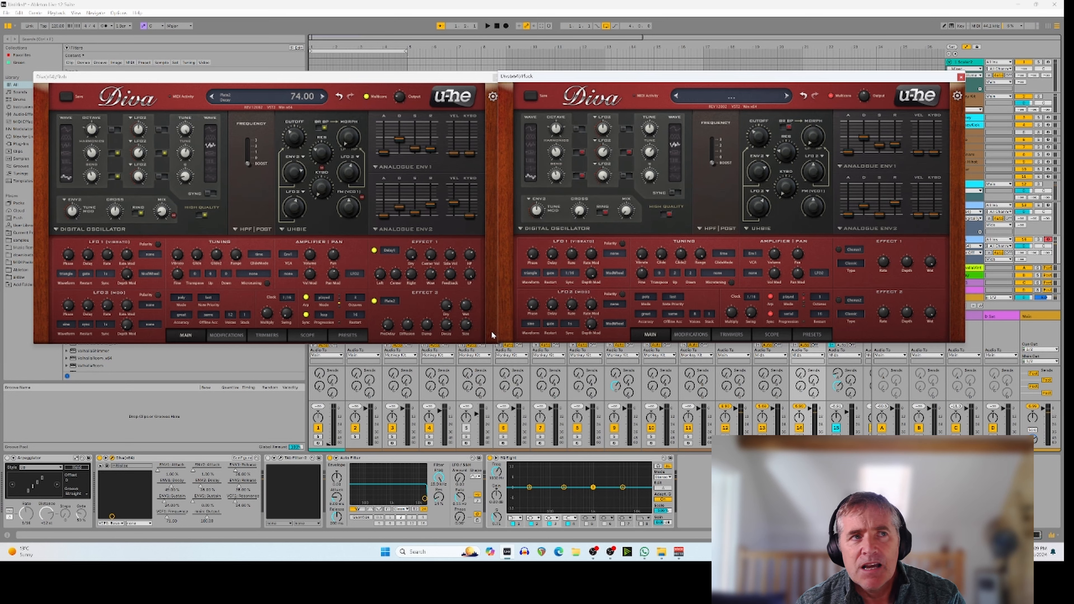
{"action": "left_click", "coordinate": [697, 316]}
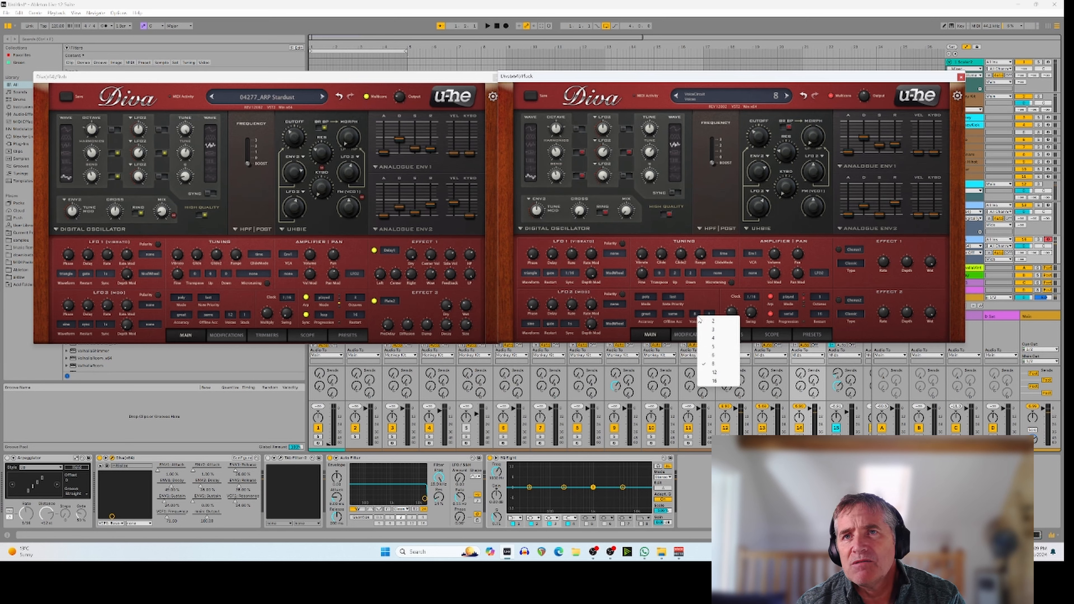
{"action": "left_click", "coordinate": [715, 372]}
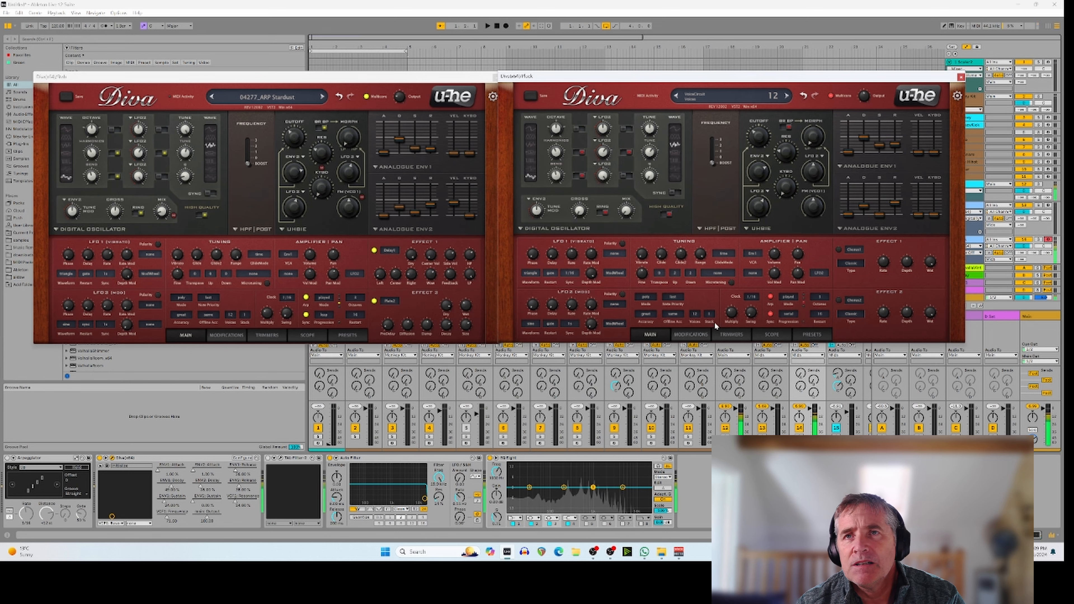
Step: Compare the trimmer settings of both Divas, then return the new Diva to its main page
{"action": "left_click", "coordinate": [254, 337]}
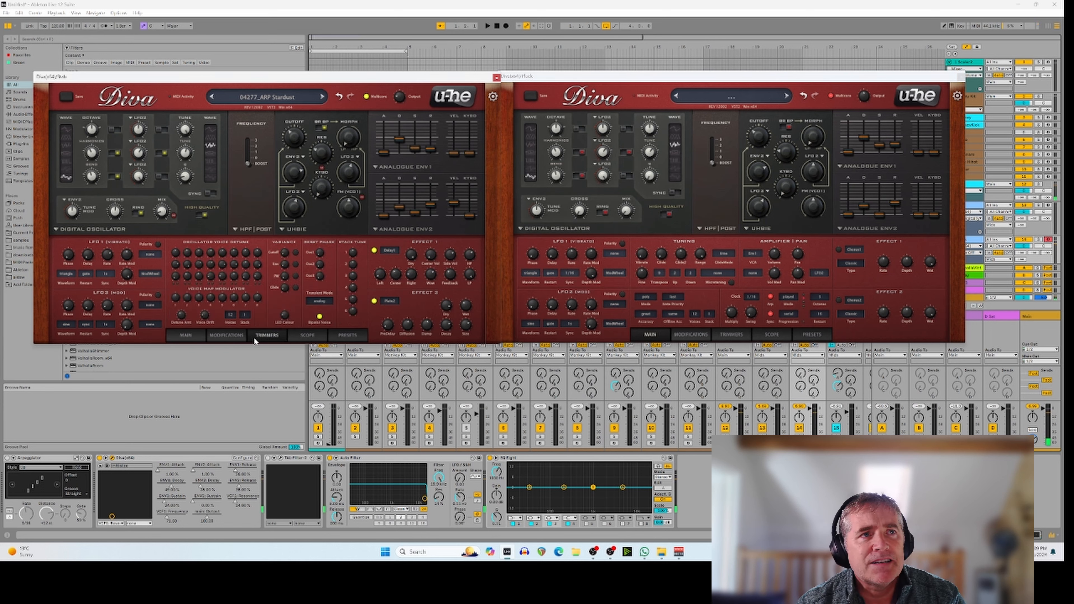
{"action": "left_click", "coordinate": [738, 337]}
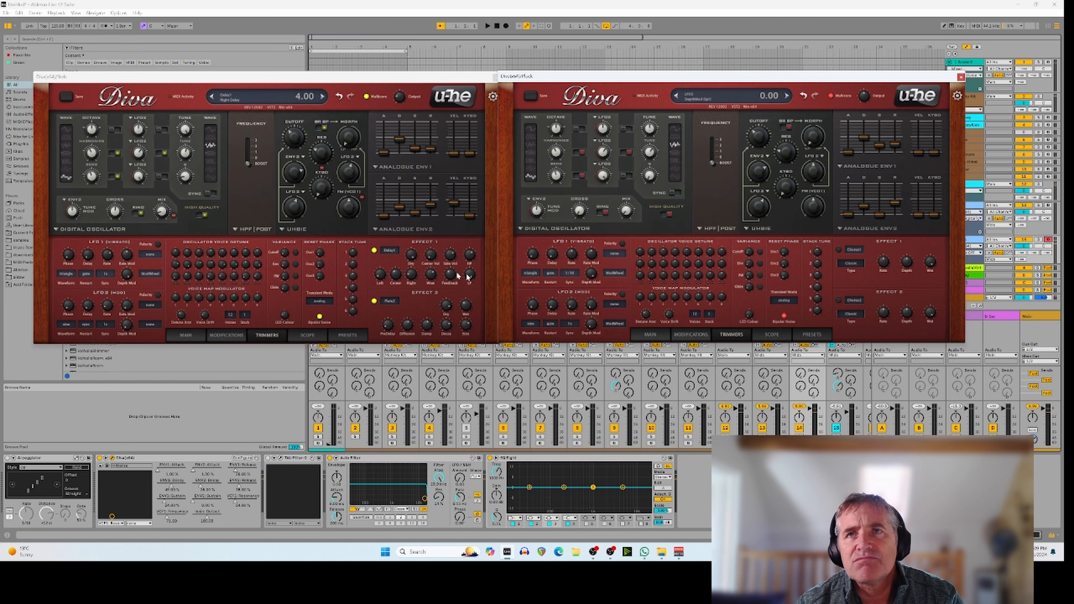
{"action": "left_click", "coordinate": [652, 335]}
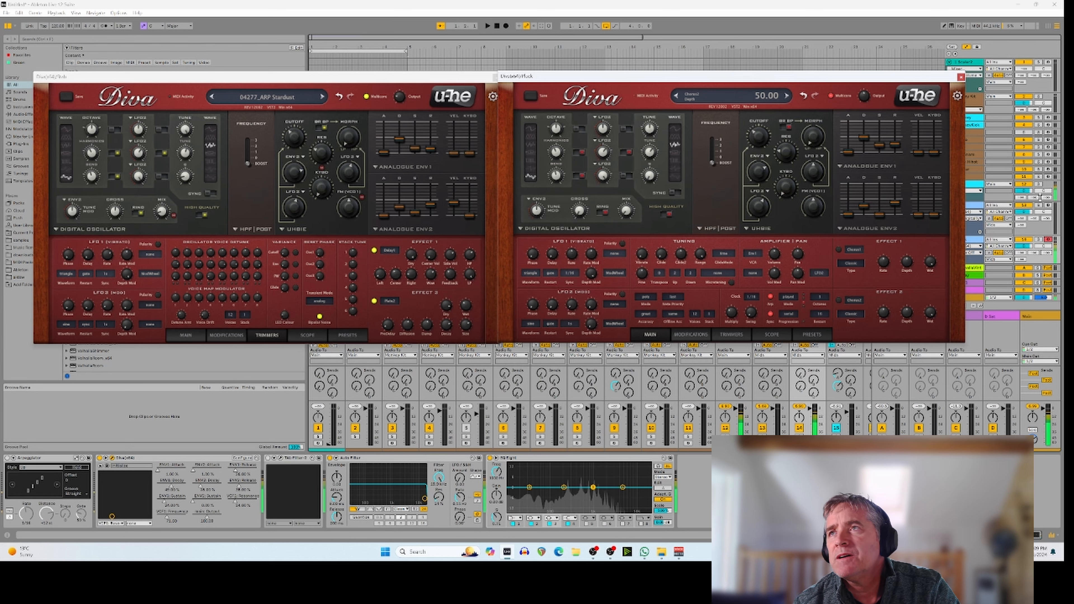
Step: Arm the original track to check its level and lower the new Diva's main output
{"action": "left_click", "coordinate": [1048, 206]}
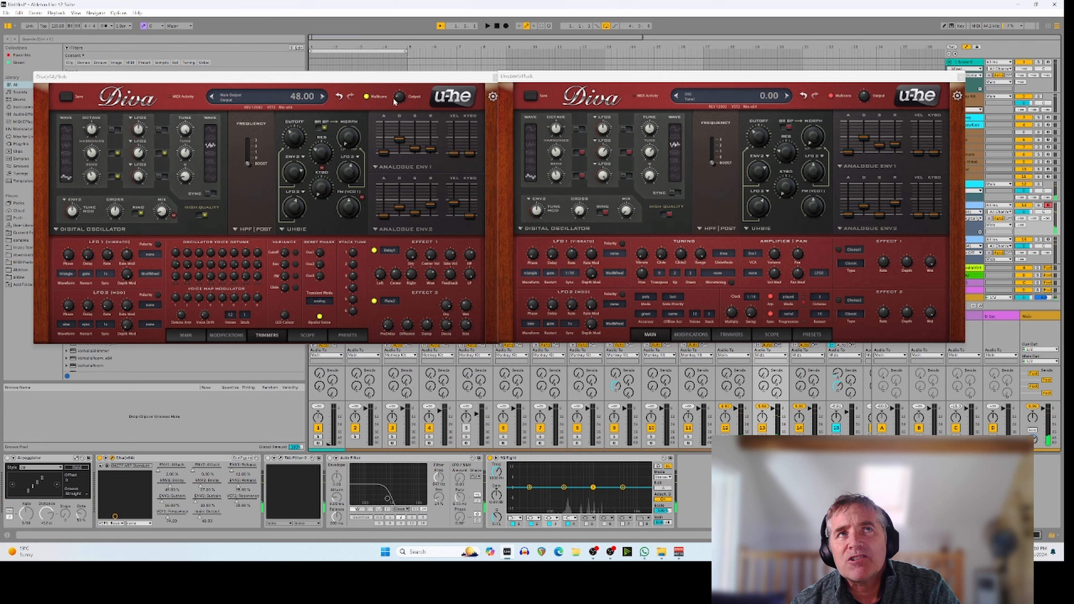
{"action": "left_click", "coordinate": [863, 96]}
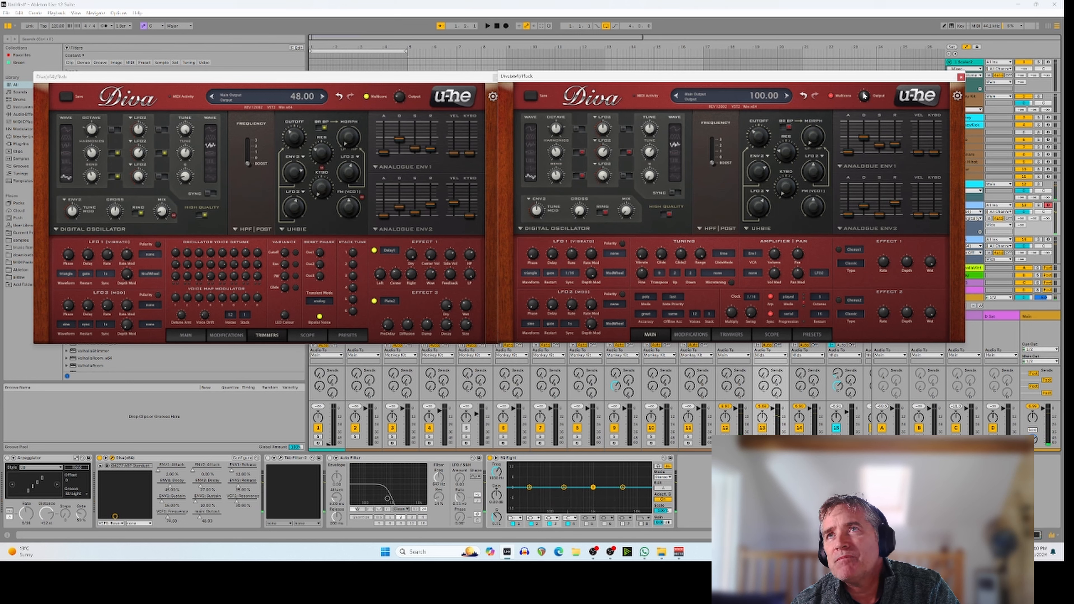
{"action": "left_click_drag", "start_coordinate": [866, 102], "coordinate": [866, 105]}
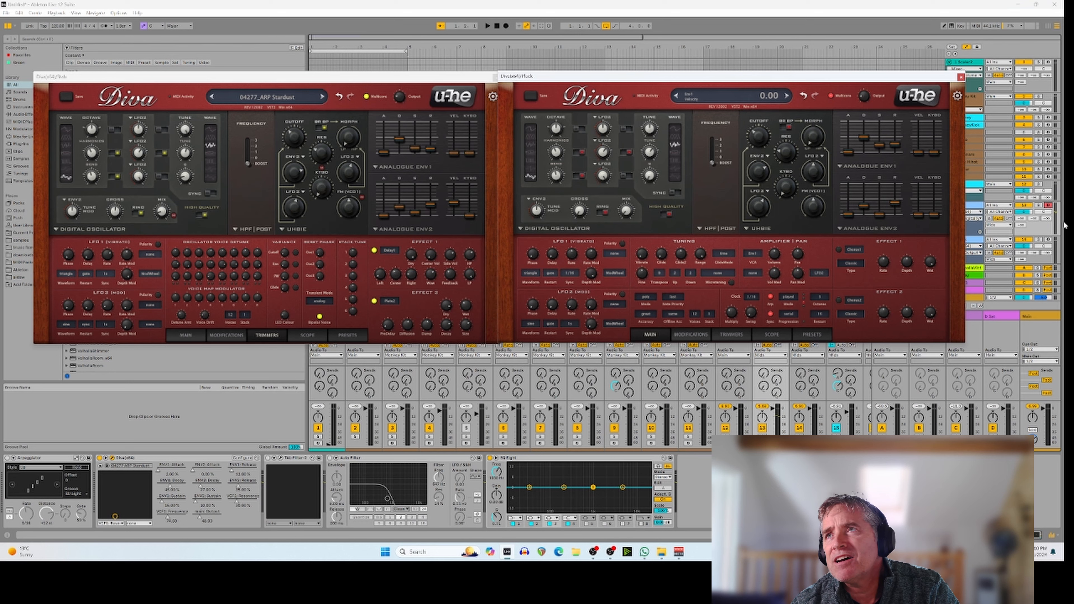
Step: Audition the original and new Diva tracks alternately to compare loudness and tone, ending with the new track armed
{"action": "left_click", "coordinate": [1049, 242]}
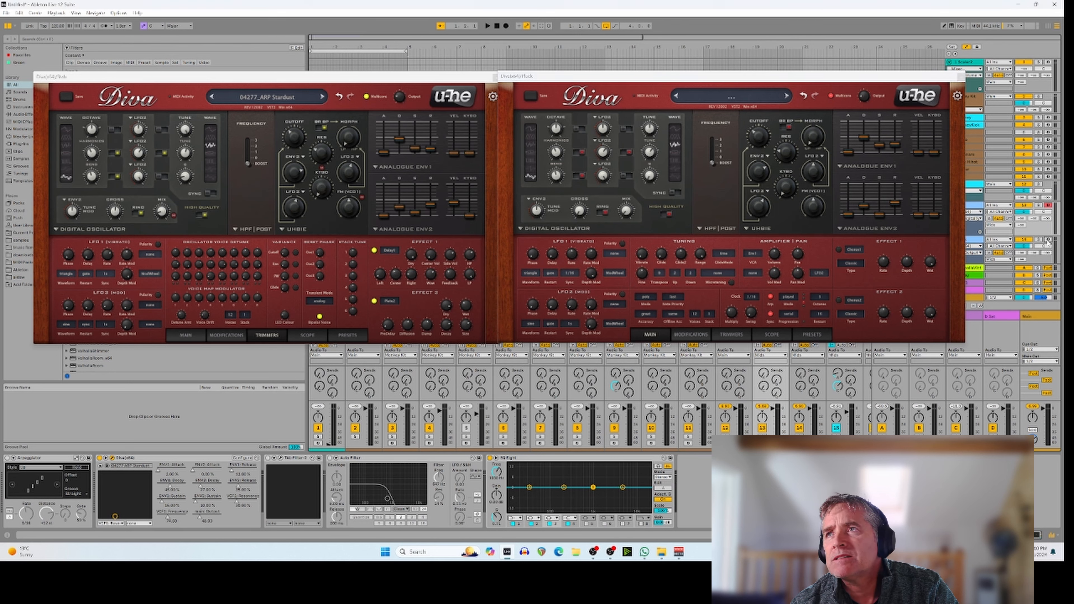
{"action": "left_click", "coordinate": [1050, 206]}
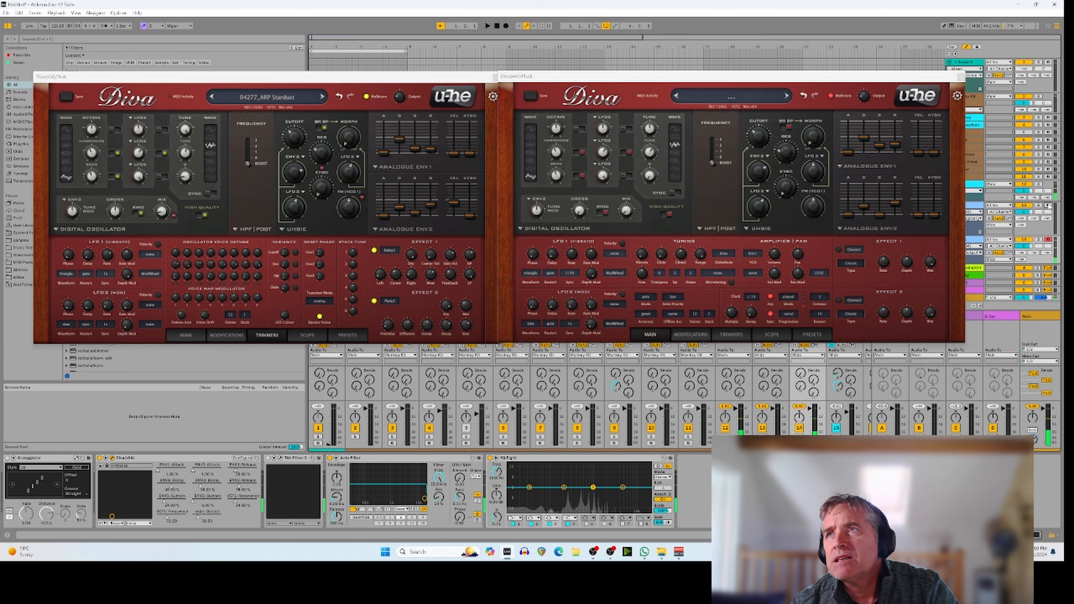
{"action": "left_click", "coordinate": [1049, 205]}
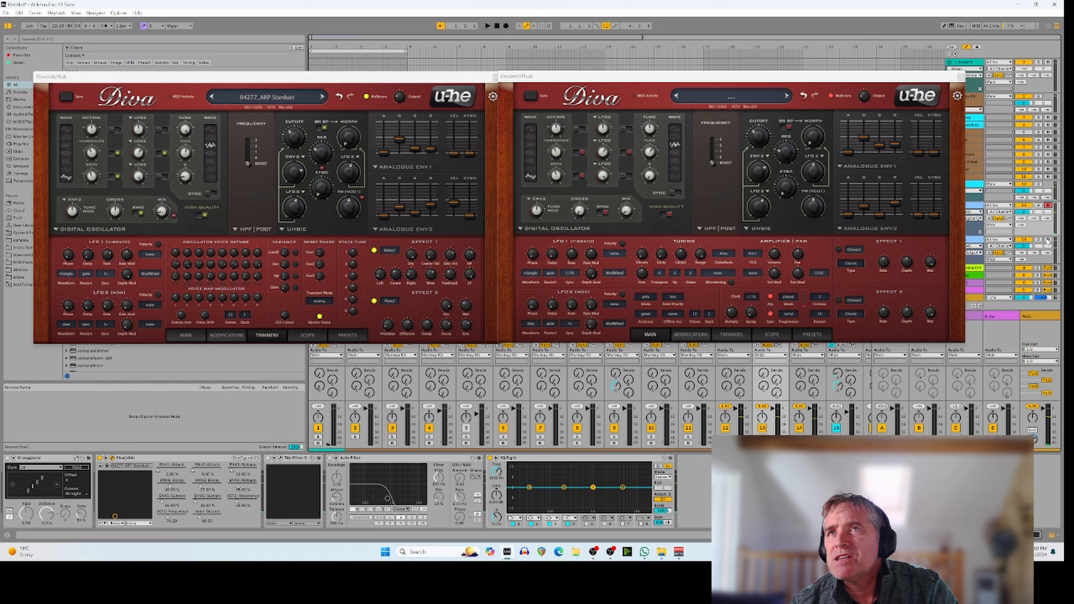
{"action": "mouse_move", "coordinate": [784, 183]}
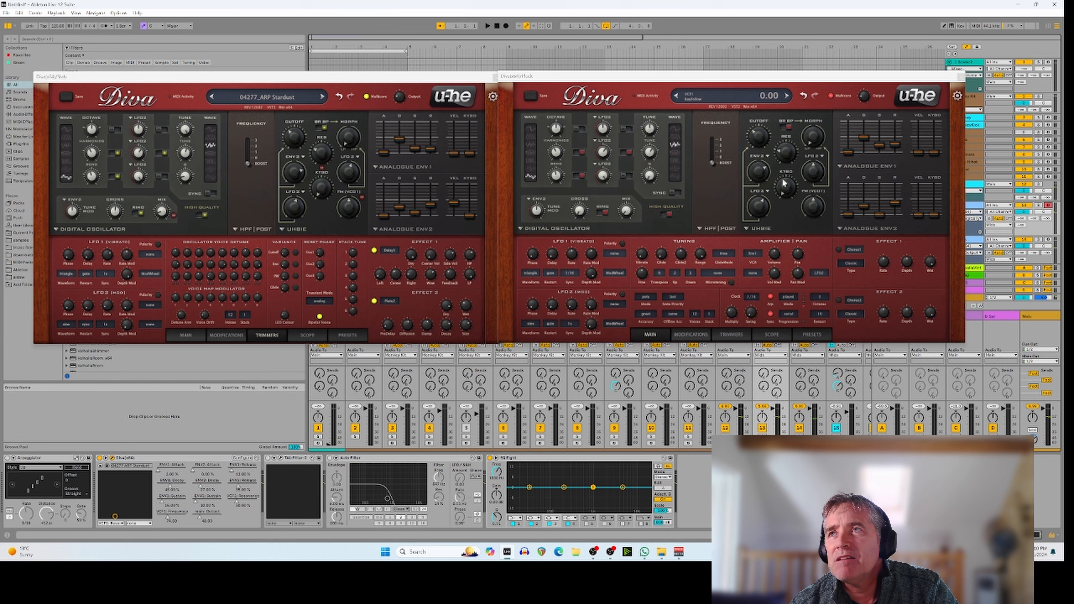
{"action": "left_click", "coordinate": [1049, 239]}
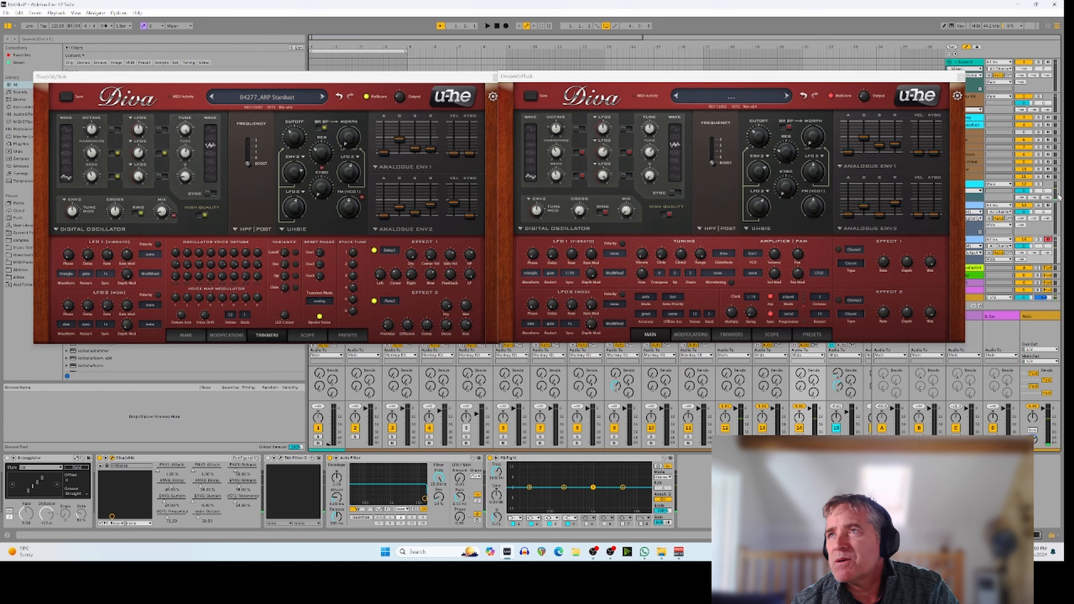
Step: Audition the original Diva track once more, then re-arm the new Diva's track
{"action": "left_click", "coordinate": [1050, 205]}
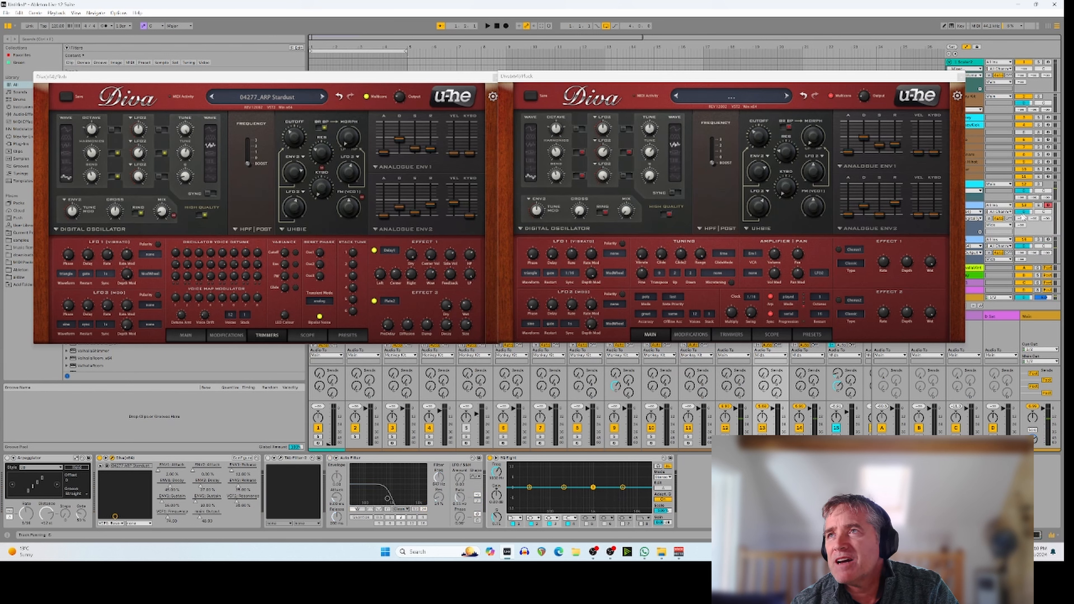
{"action": "mouse_move", "coordinate": [935, 263]}
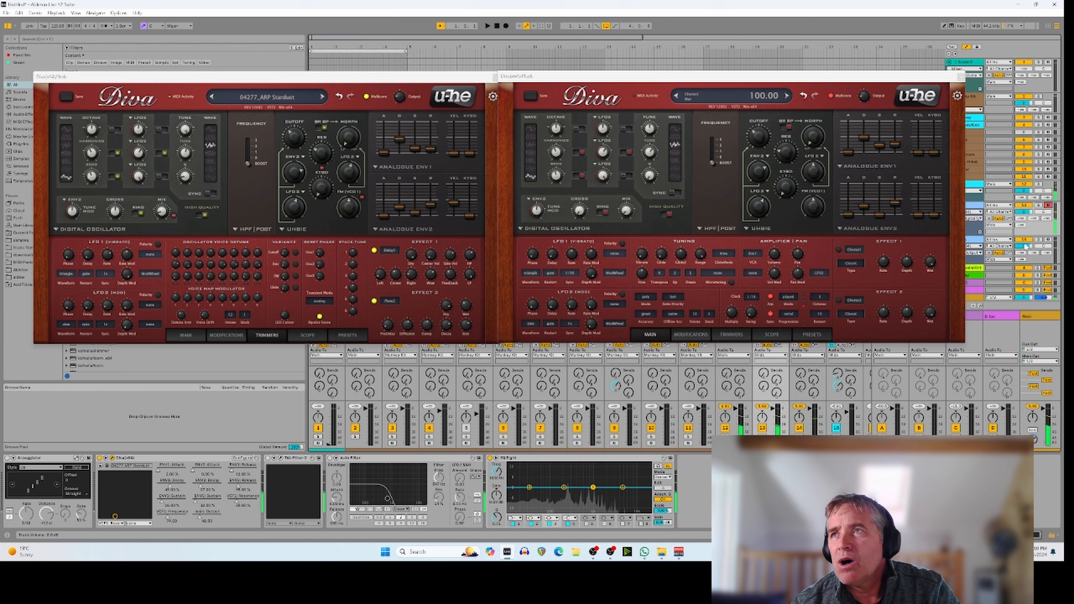
{"action": "left_click", "coordinate": [1050, 240]}
Step: Enable both effects on the new Diva, with Effect 2 set to Plate2 and Effect 1 set to Delay1
{"action": "mouse_move", "coordinate": [849, 263]}
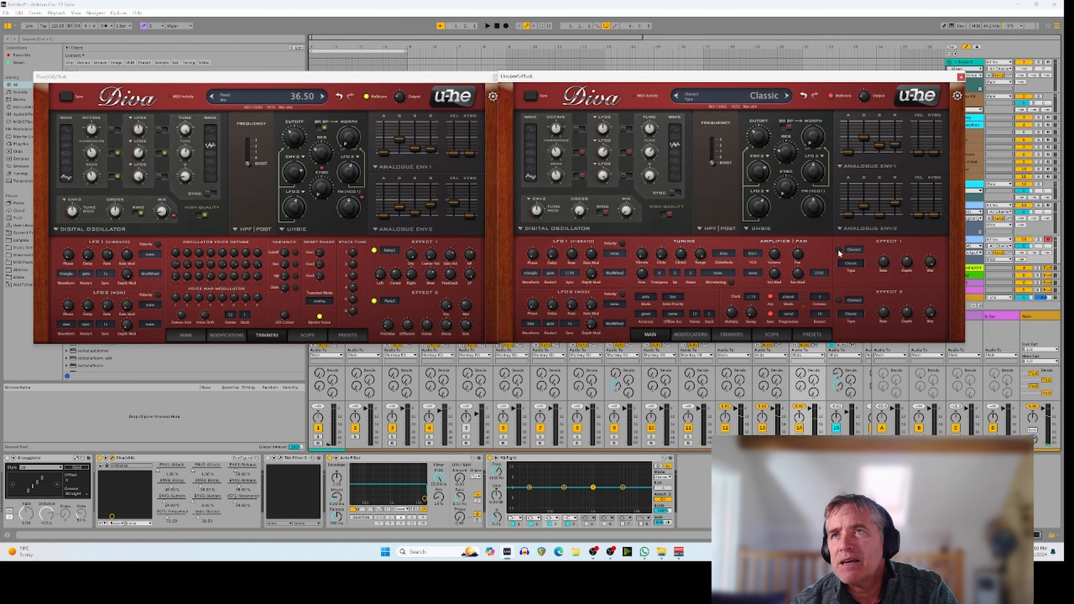
{"action": "left_click", "coordinate": [839, 300]}
{"action": "left_click", "coordinate": [854, 300]}
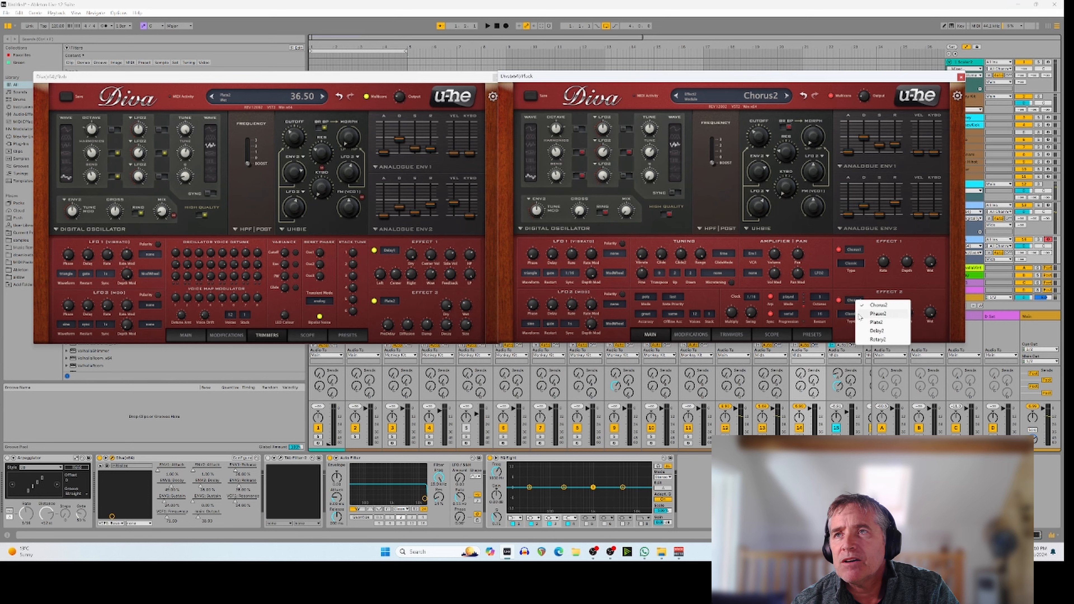
{"action": "left_click", "coordinate": [863, 322]}
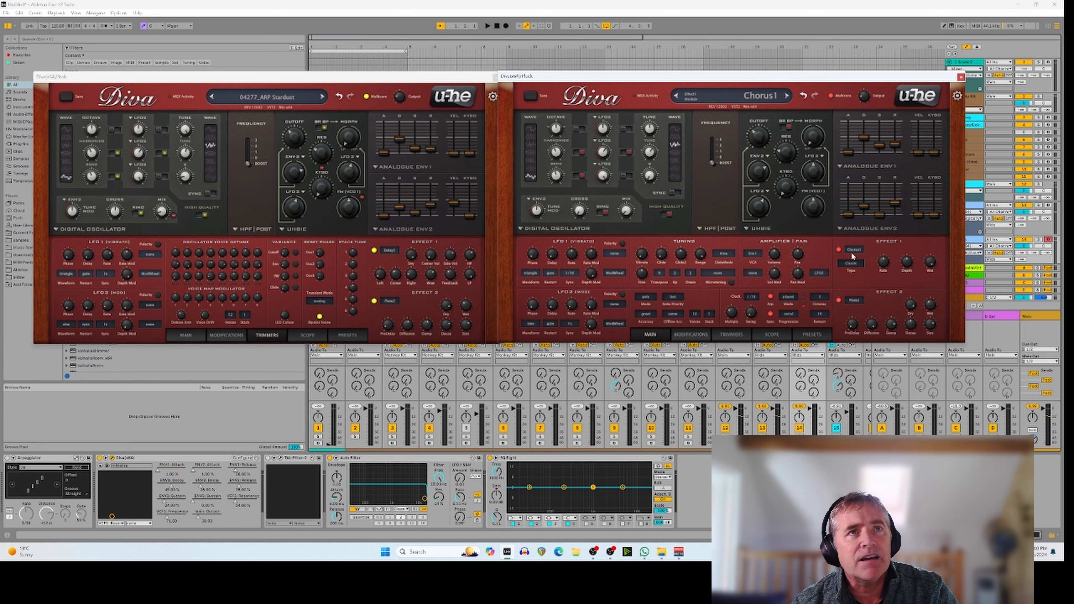
{"action": "left_click", "coordinate": [853, 250]}
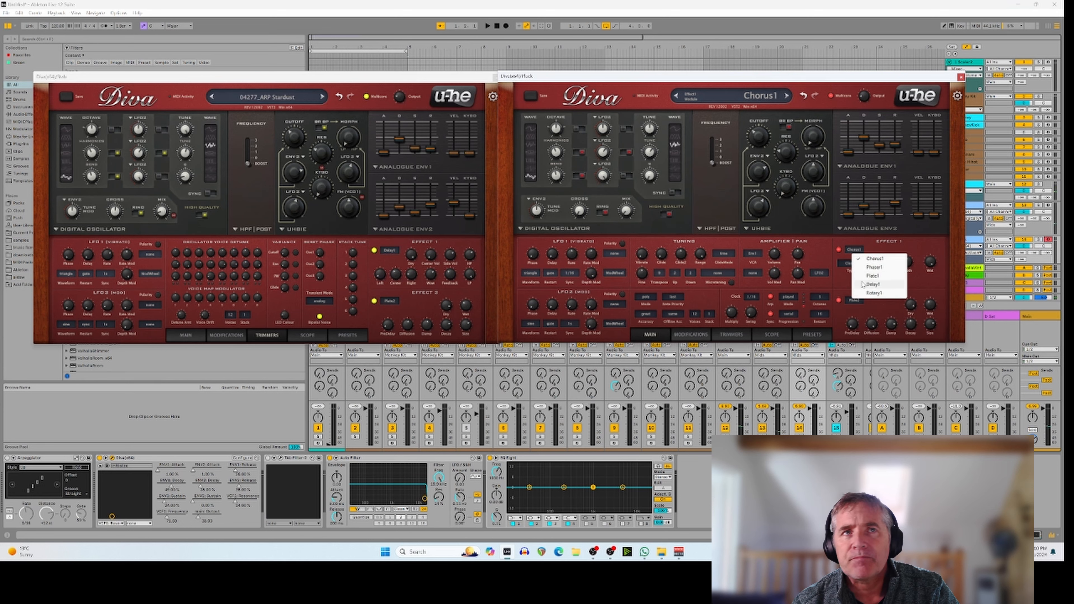
{"action": "left_click", "coordinate": [873, 284]}
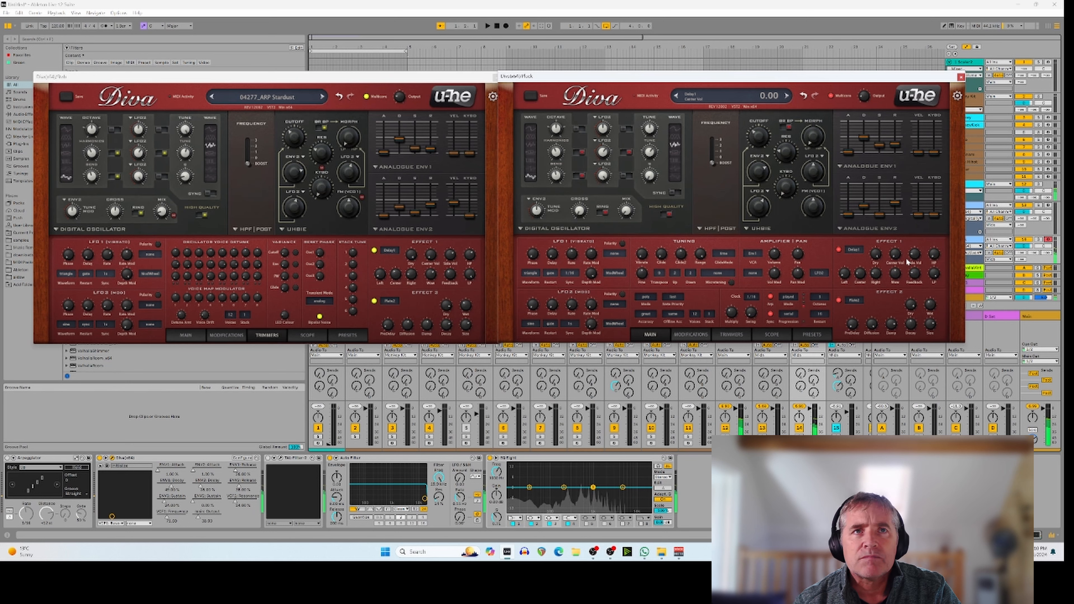
Step: Adjust the new Diva's Delay1 effect and check its delay and plate controls against the original preset
{"action": "mouse_move", "coordinate": [925, 275]}
{"action": "scroll", "coordinate": [918, 276], "scroll_direction": "up", "scroll_amount": 2}
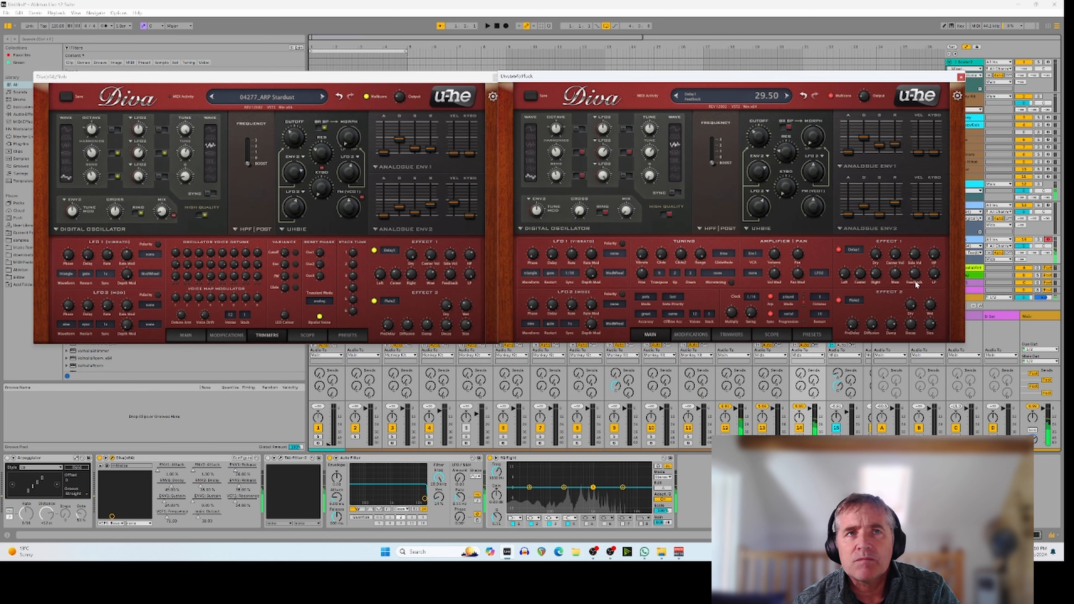
{"action": "mouse_move", "coordinate": [891, 274]}
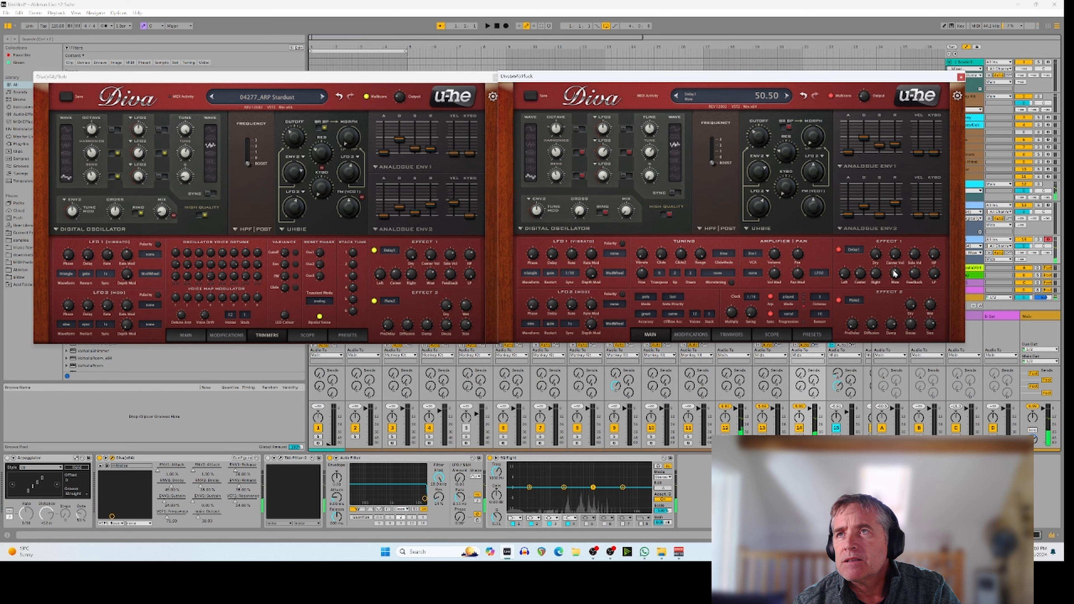
{"action": "mouse_move", "coordinate": [853, 313]}
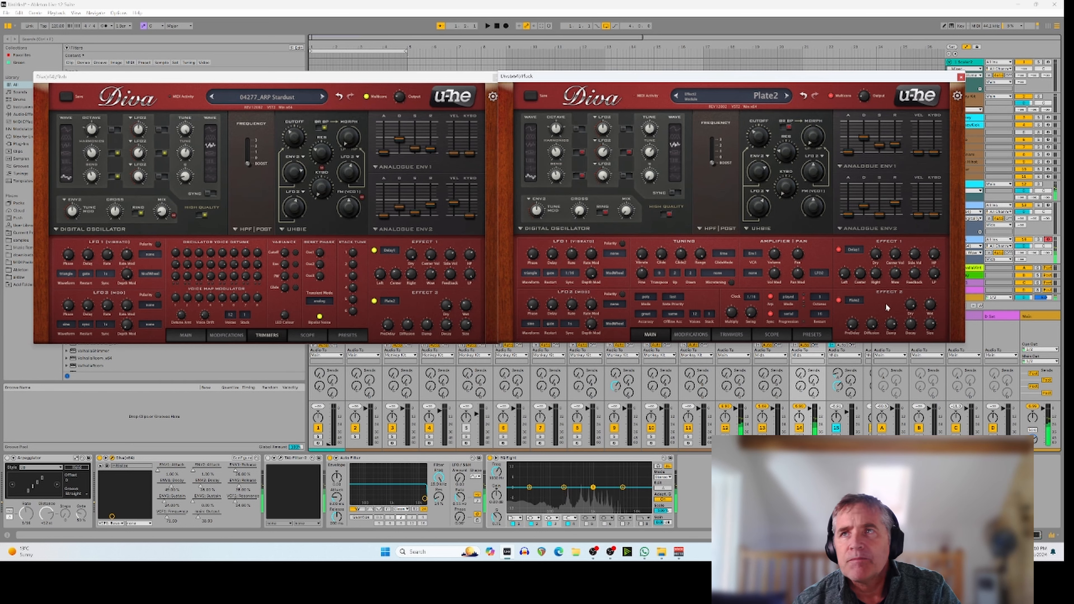
{"action": "mouse_move", "coordinate": [913, 302]}
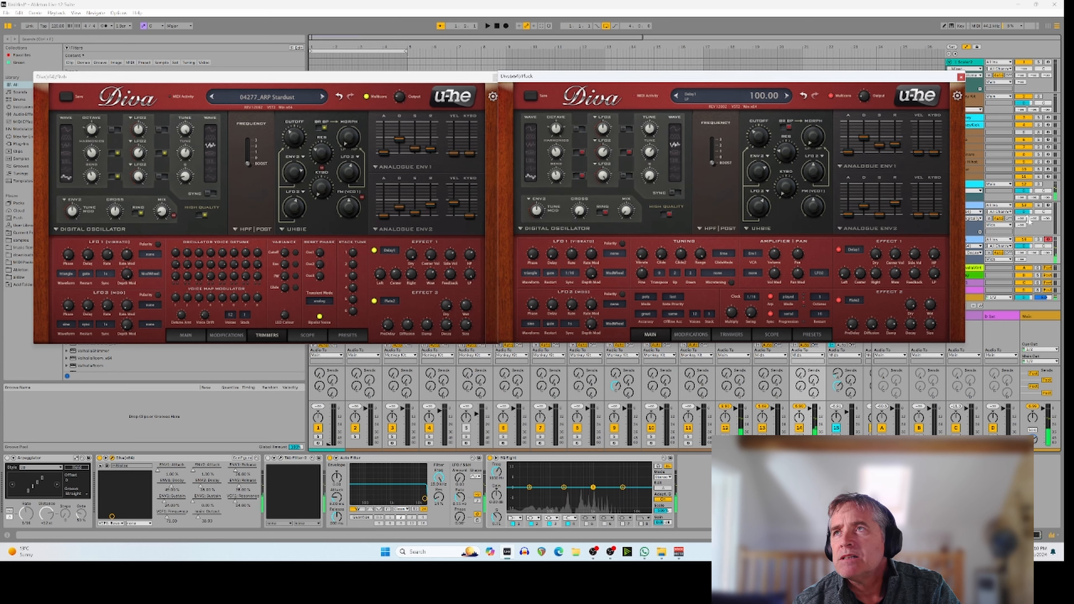
Step: Alternate between the original and new Diva tracks to compare the sound with the effects on, ending on the new track
{"action": "left_click", "coordinate": [1048, 207]}
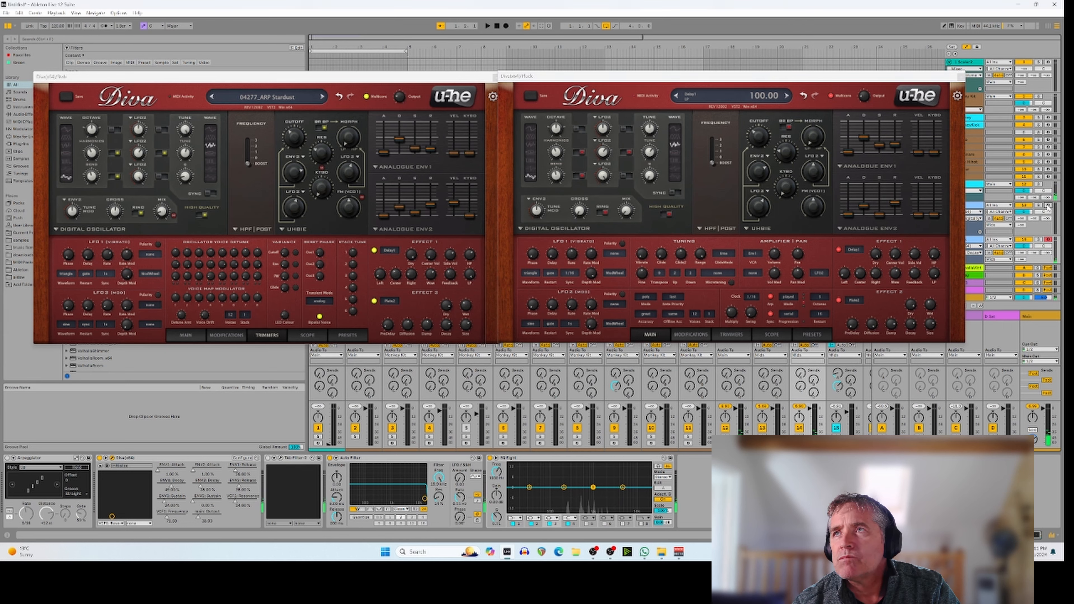
{"action": "left_click", "coordinate": [1048, 207]}
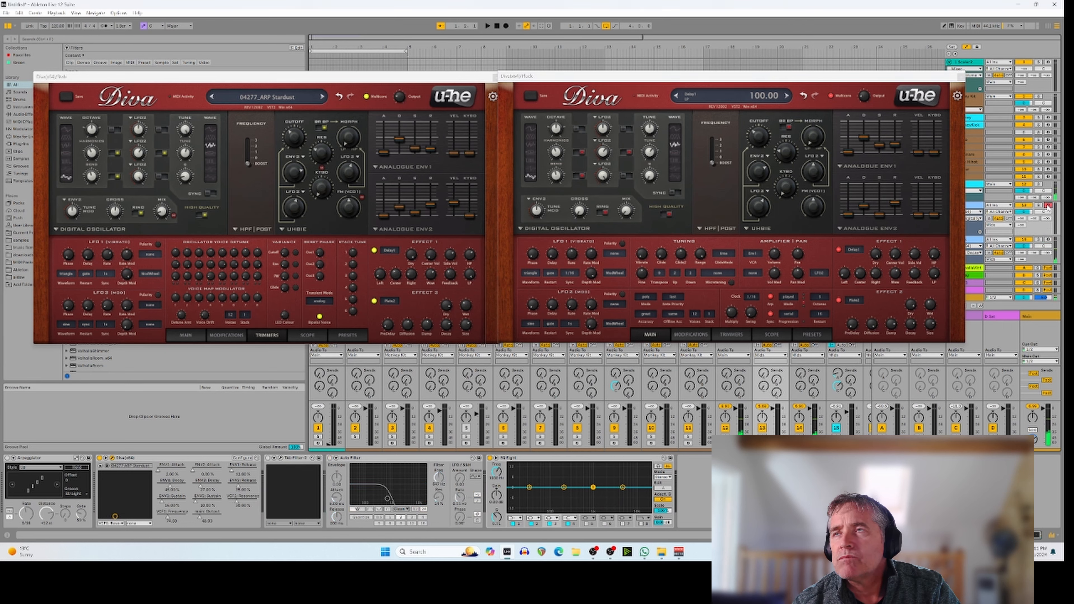
{"action": "left_click", "coordinate": [1048, 240]}
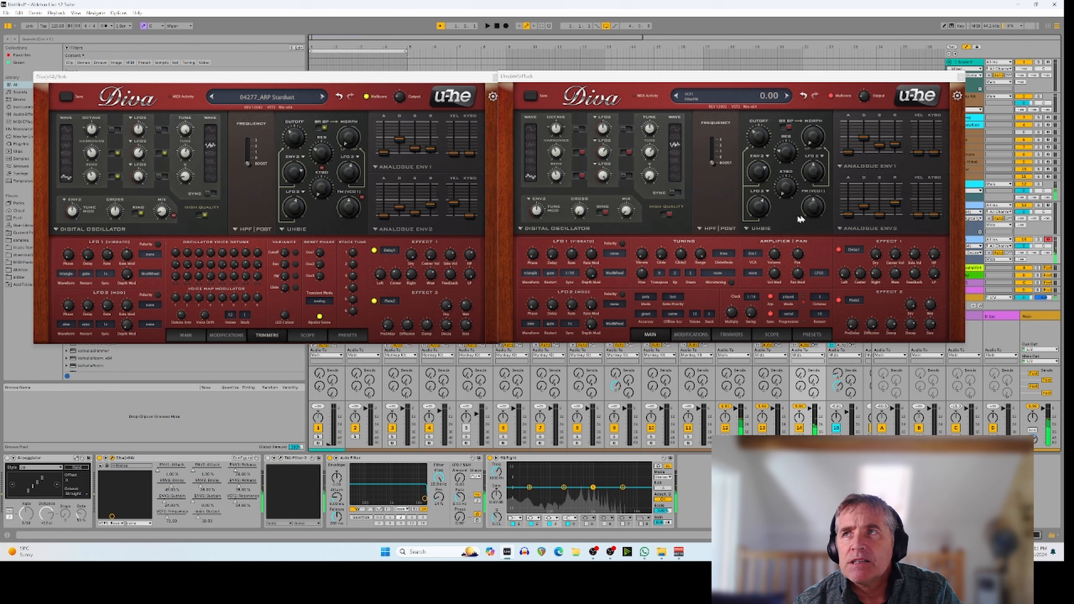
{"action": "left_click", "coordinate": [1049, 205]}
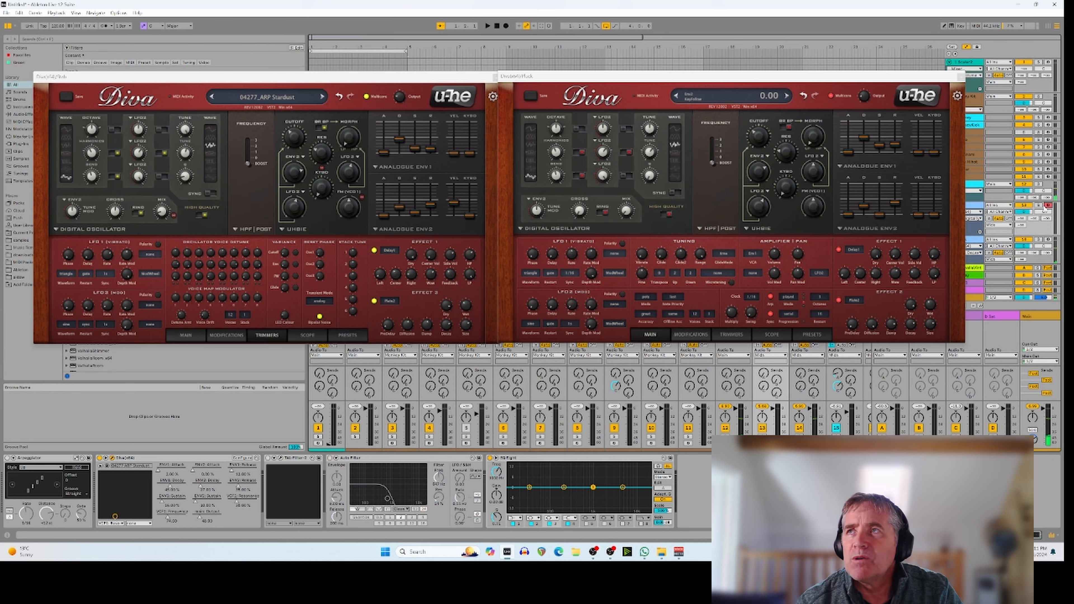
{"action": "left_click", "coordinate": [1048, 240]}
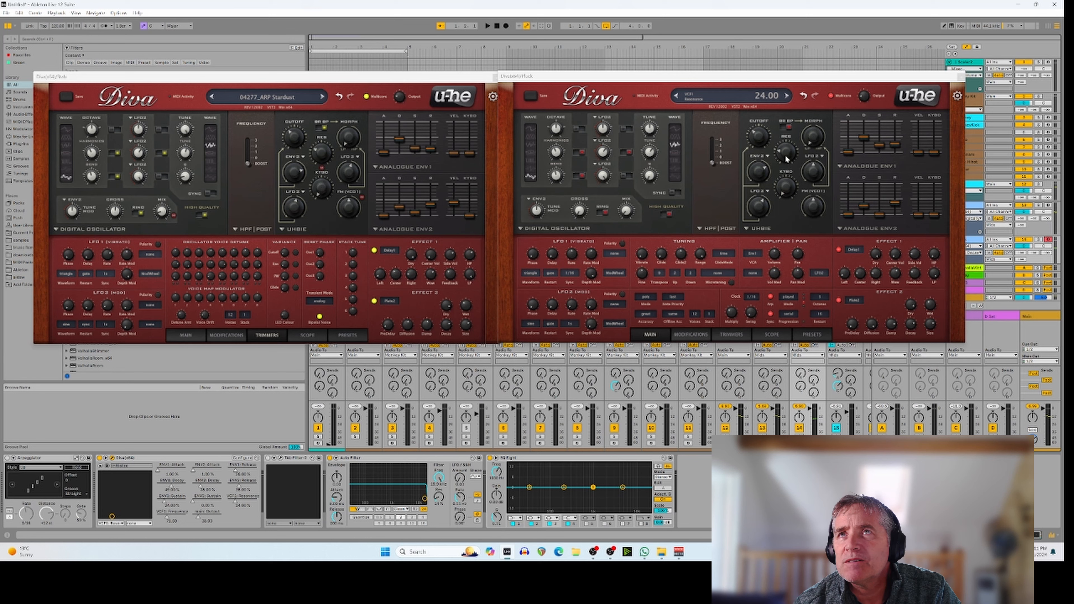
Step: Set the new Diva's filter resonance to 37.00 and compare the result with the original track
{"action": "left_click_drag", "start_coordinate": [786, 158], "coordinate": [803, 110]}
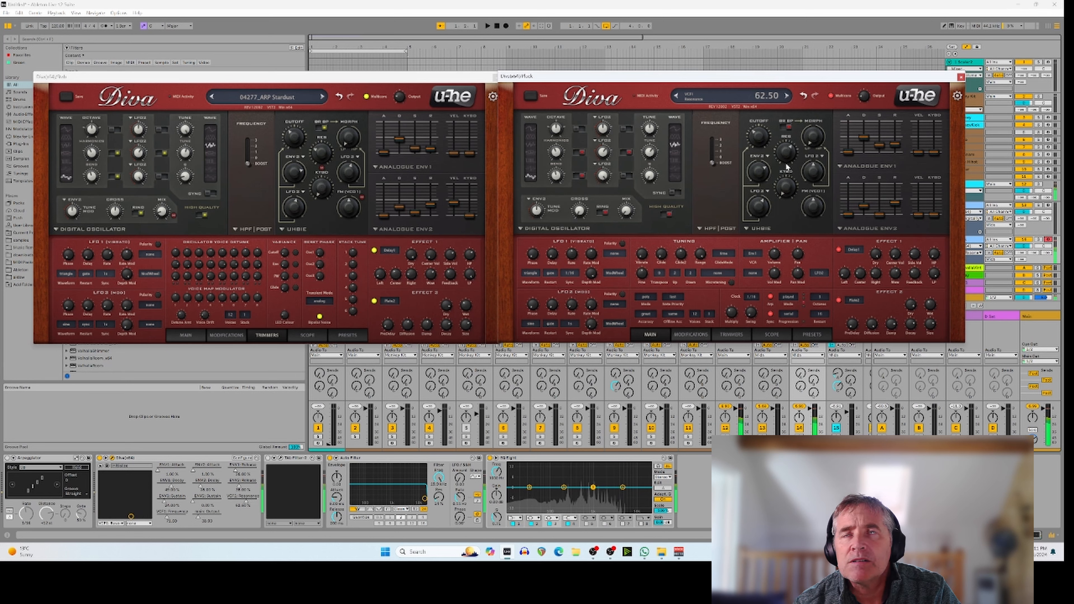
{"action": "left_click_drag", "start_coordinate": [788, 167], "coordinate": [788, 185]}
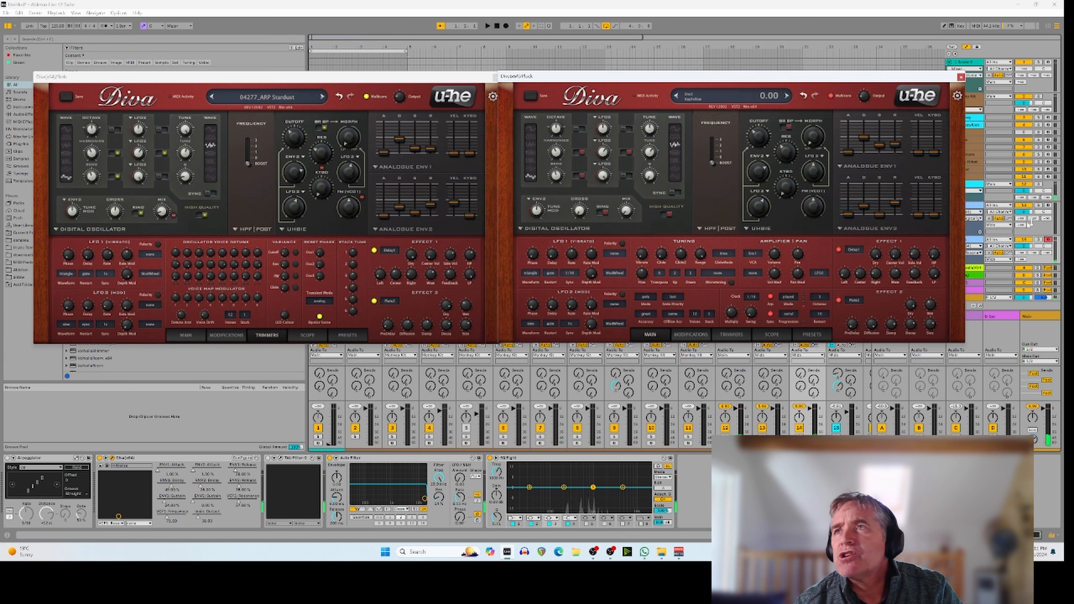
{"action": "left_click", "coordinate": [1049, 206]}
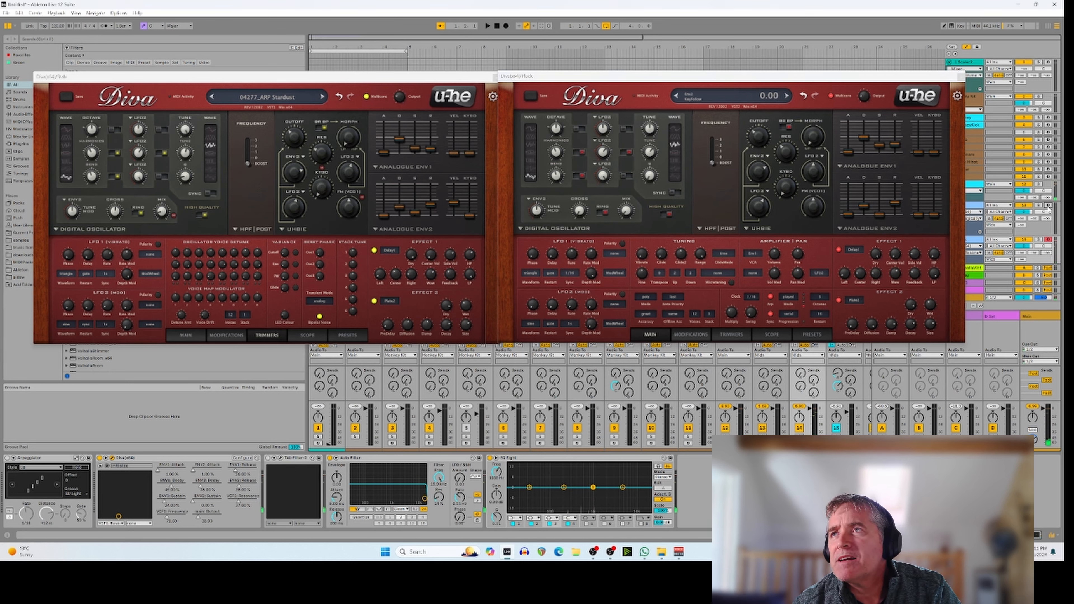
{"action": "left_click", "coordinate": [1048, 240]}
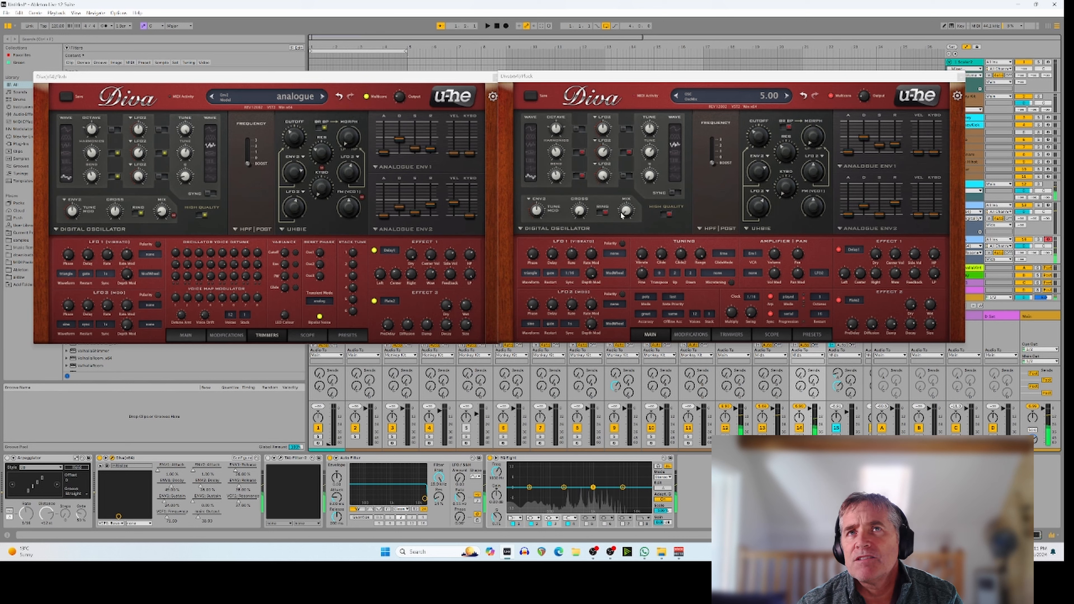
Step: Adjust the new Diva's oscillator mix, then show the modification settings on both Divas
{"action": "mouse_move", "coordinate": [626, 214]}
{"action": "left_mouse_down"}
{"action": "mouse_move", "coordinate": [629, 161]}
{"action": "mouse_move", "coordinate": [622, 203]}
{"action": "left_mouse_up"}
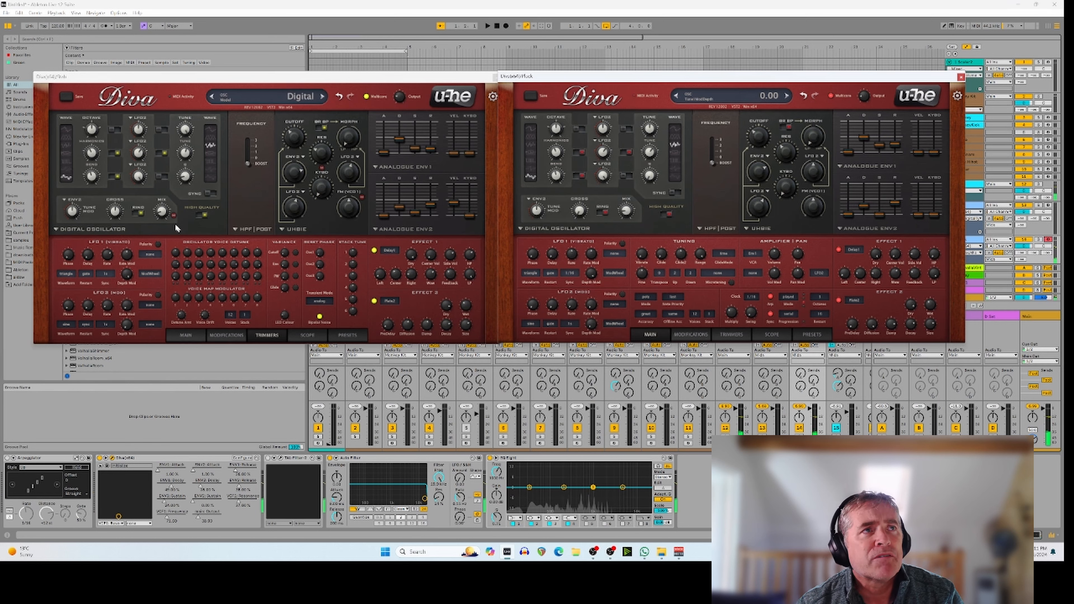
{"action": "left_click", "coordinate": [239, 337]}
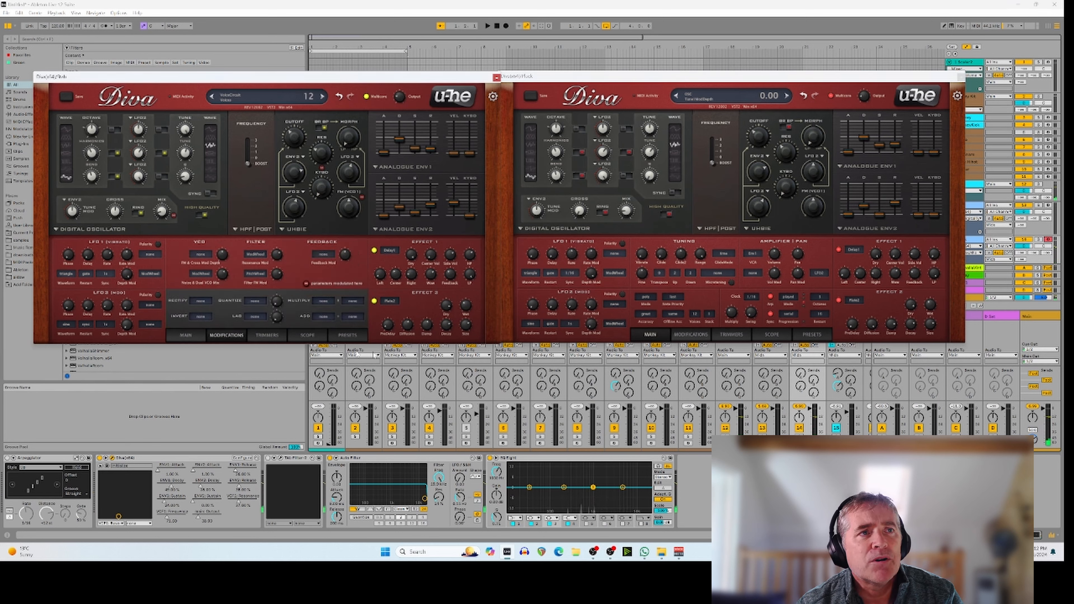
{"action": "left_click", "coordinate": [702, 337]}
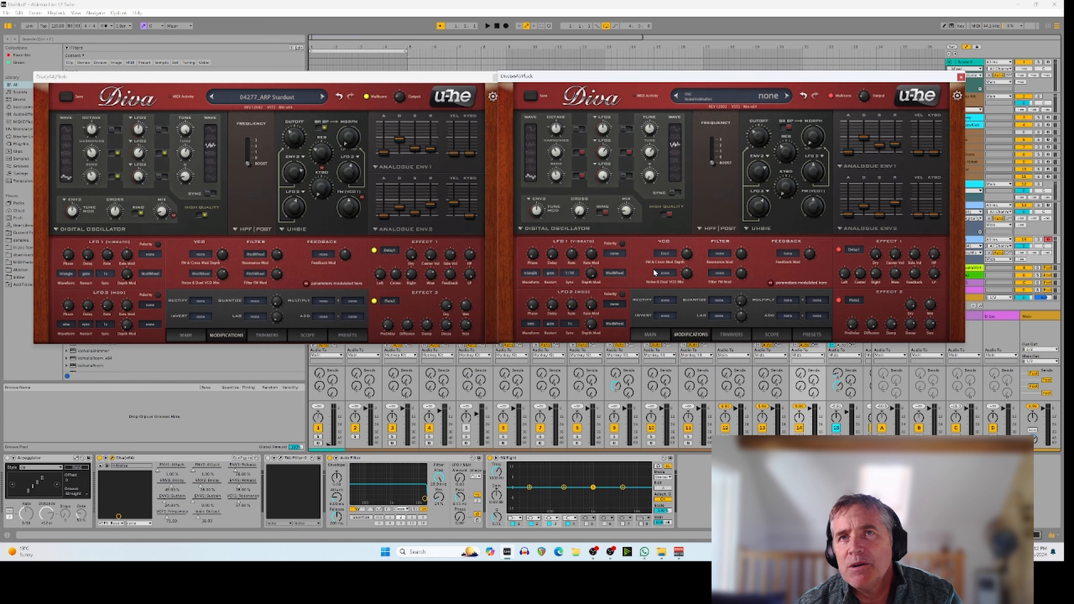
Step: Assign ModWheel as the new Diva's source for Noise & Dual VCO Mix modulation and for filter resonance modulation
{"action": "left_click", "coordinate": [663, 274]}
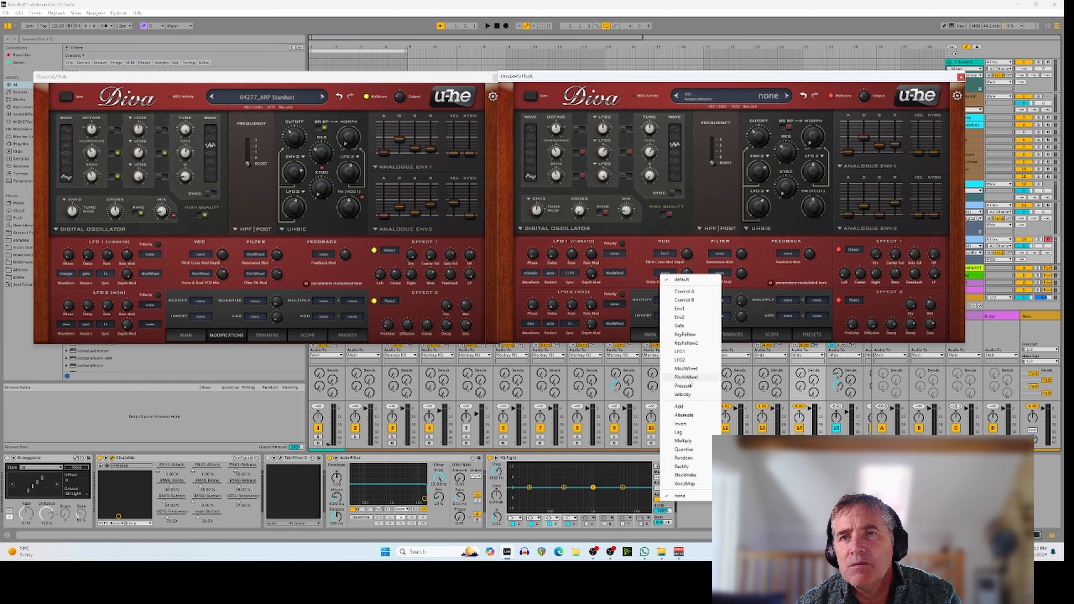
{"action": "left_click", "coordinate": [687, 369]}
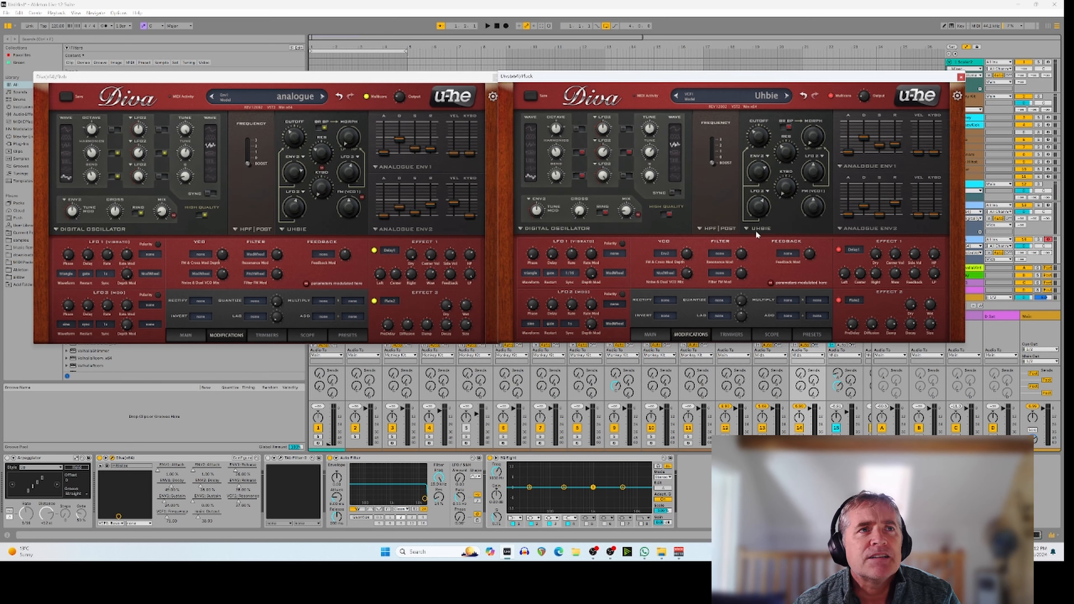
{"action": "left_click", "coordinate": [720, 255]}
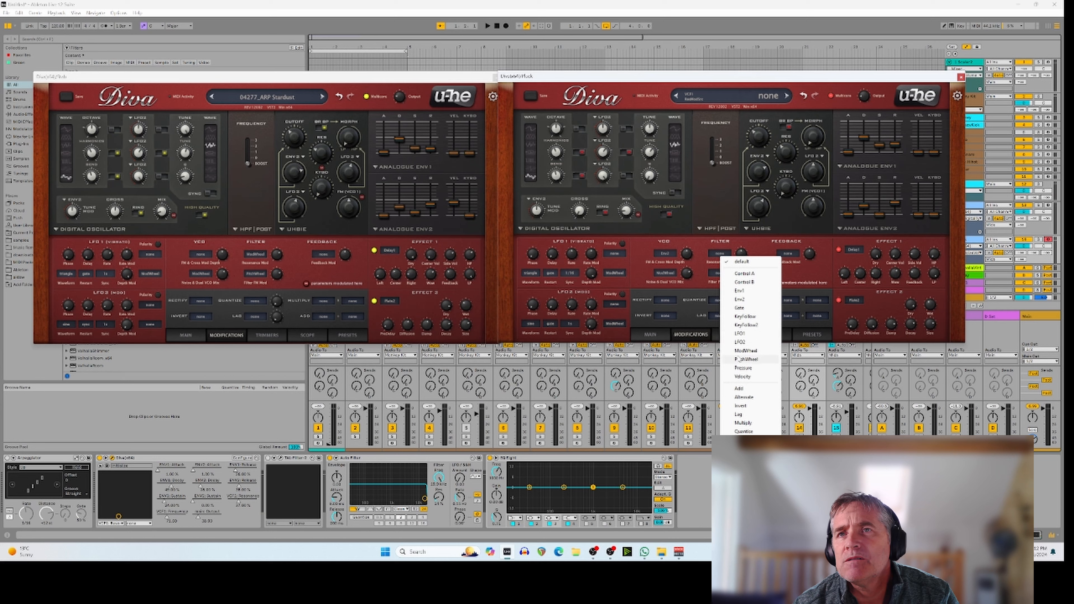
{"action": "left_click", "coordinate": [744, 351]}
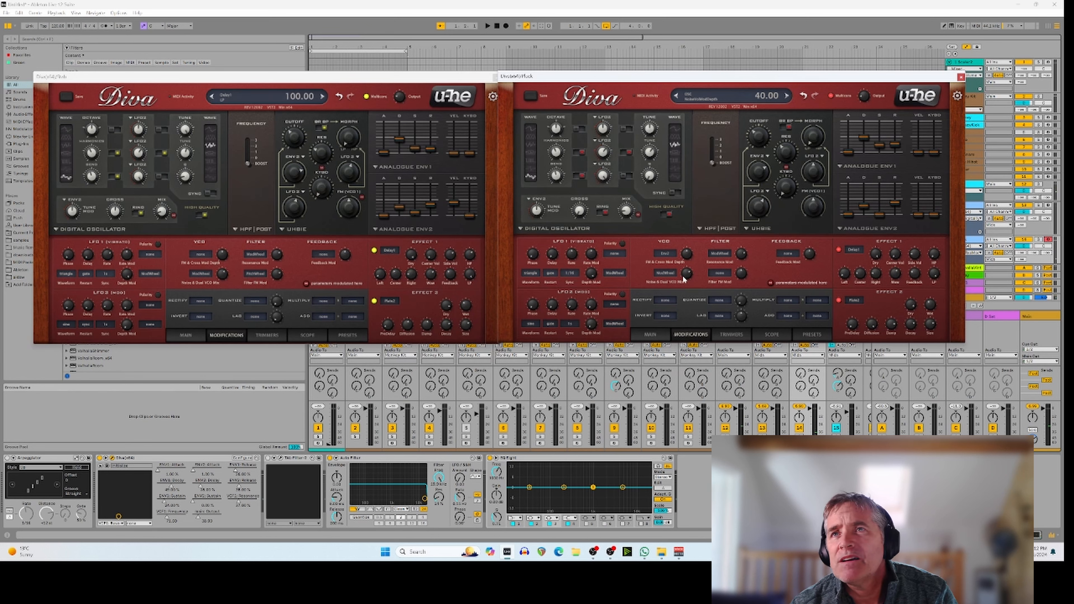
Step: Assign PitchWheel as the new Diva's filter FM modulation source and adjust the modulation depth
{"action": "left_click", "coordinate": [791, 255]}
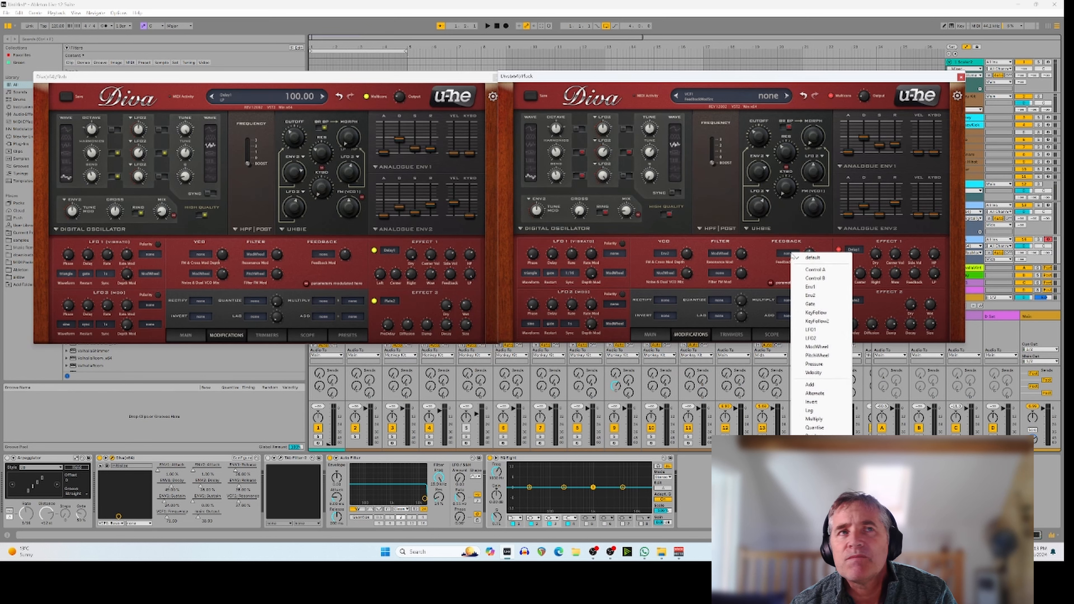
{"action": "left_click", "coordinate": [721, 276]}
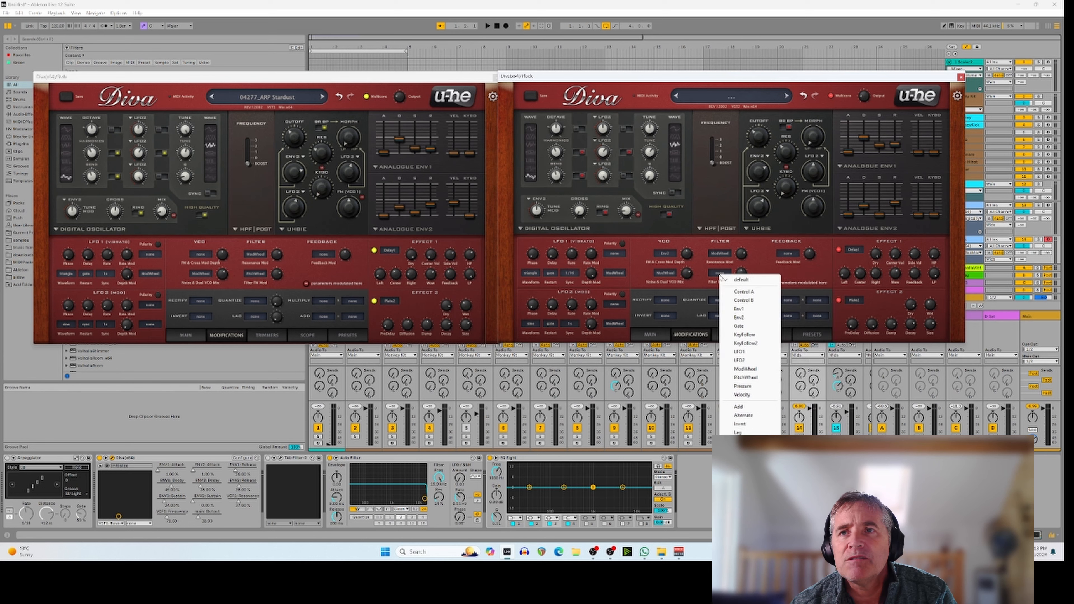
{"action": "left_click", "coordinate": [742, 379]}
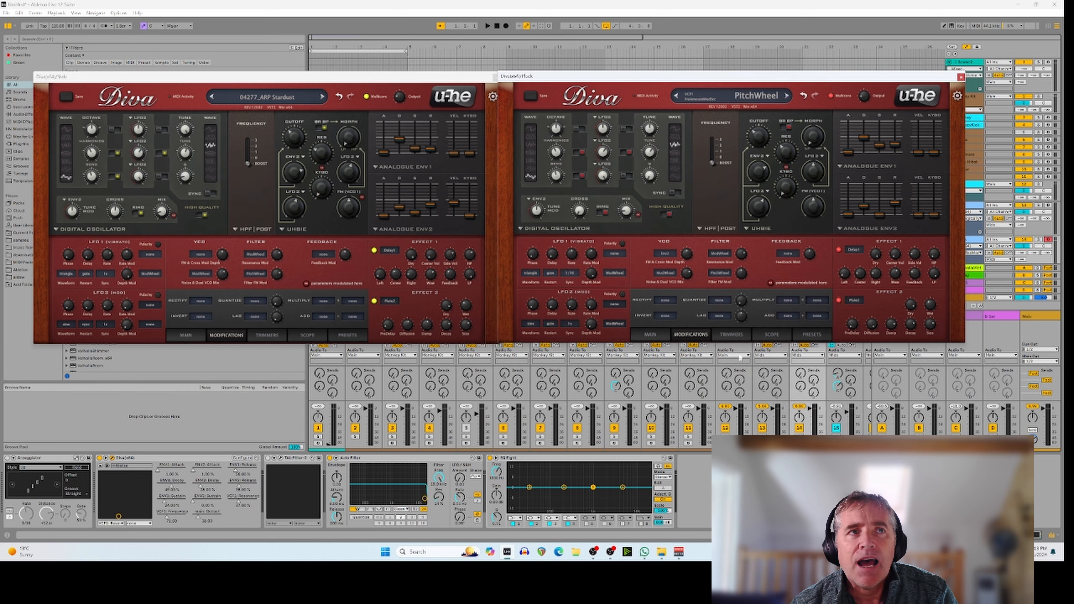
{"action": "left_click_drag", "start_coordinate": [743, 273], "coordinate": [743, 264]}
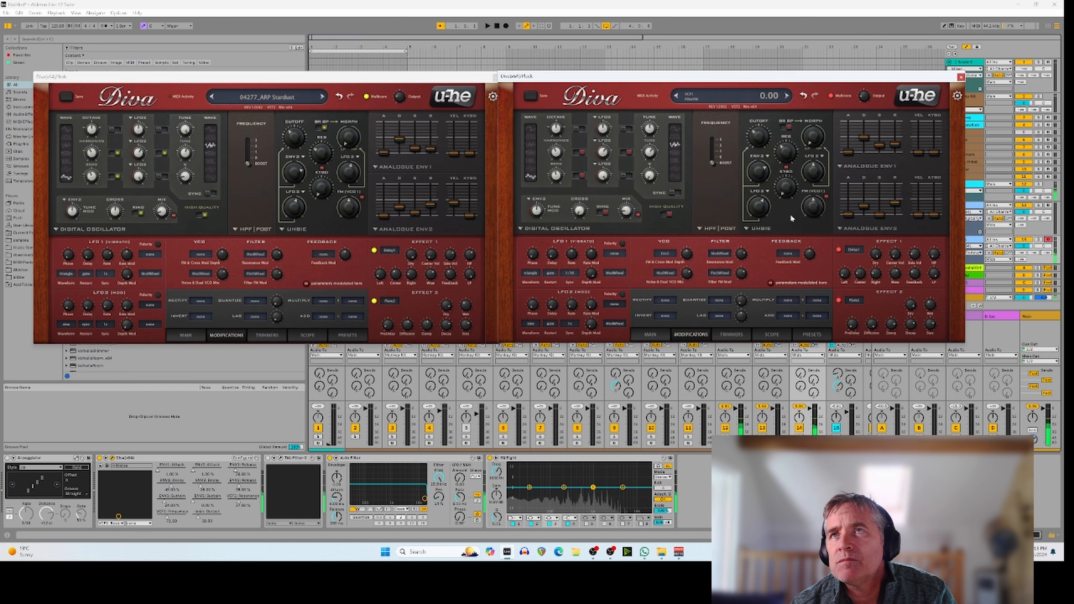
Step: Compare both tracks, then set the new Diva's Env 2 release to 30.00 and fine-tune its Env 1 release
{"action": "left_click", "coordinate": [1048, 205]}
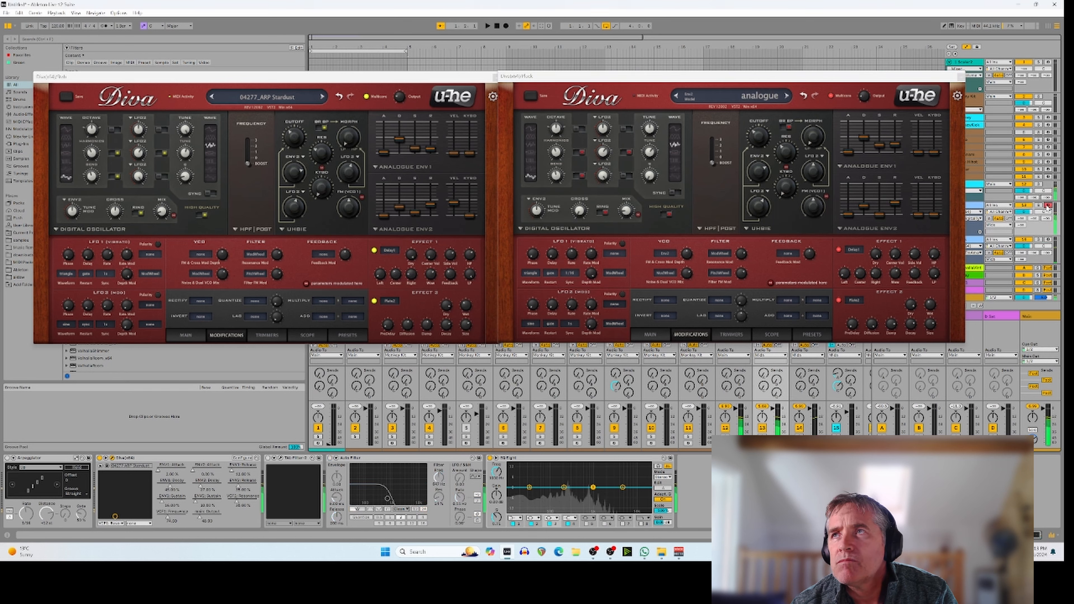
{"action": "left_click", "coordinate": [1048, 240]}
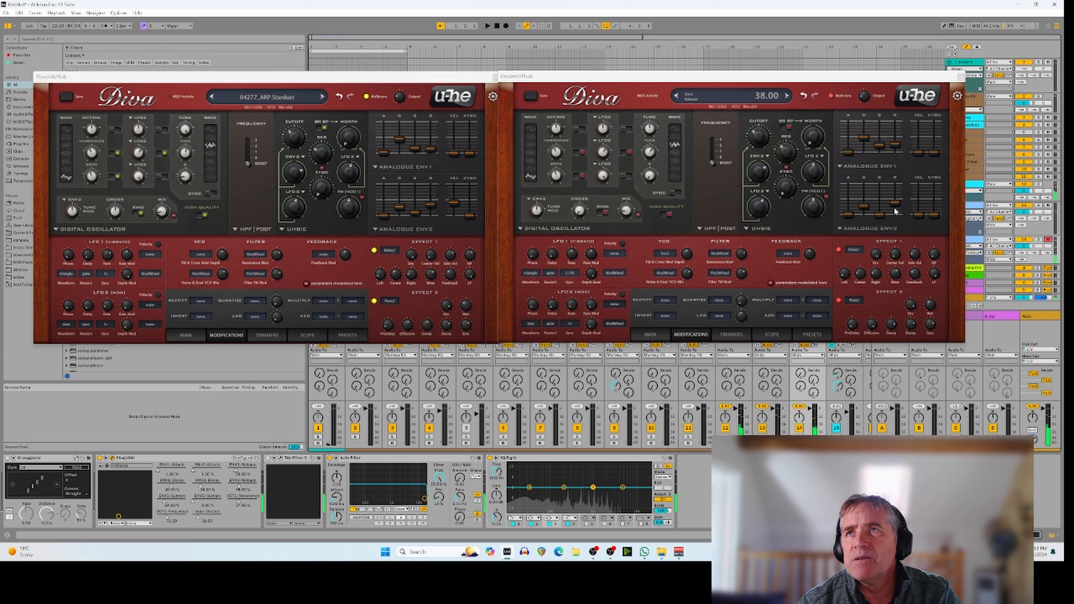
{"action": "left_click_drag", "start_coordinate": [898, 203], "coordinate": [898, 207]}
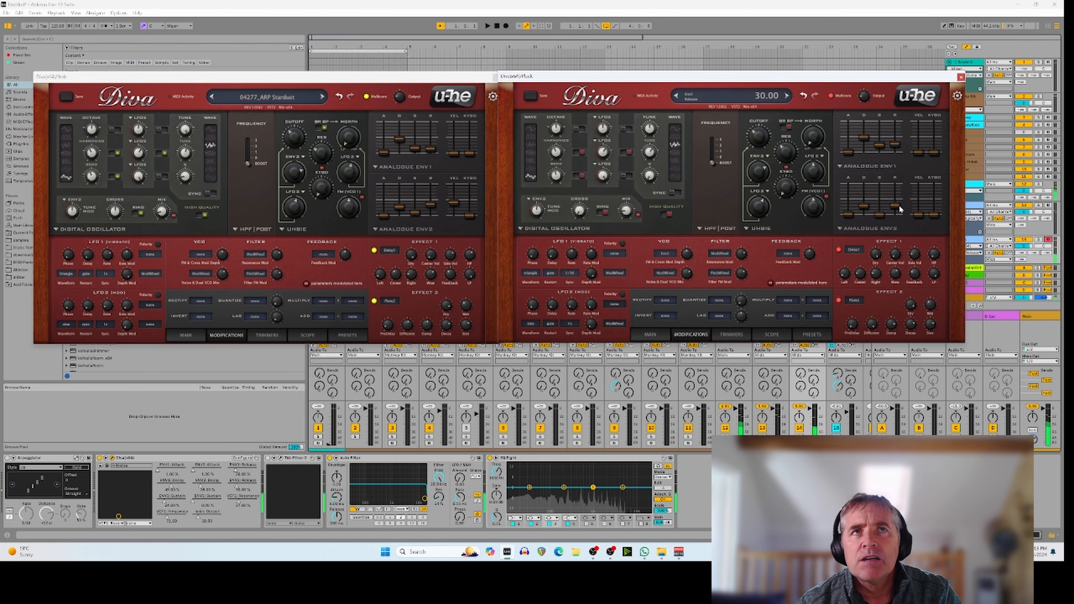
{"action": "left_click_drag", "start_coordinate": [893, 151], "coordinate": [896, 148]}
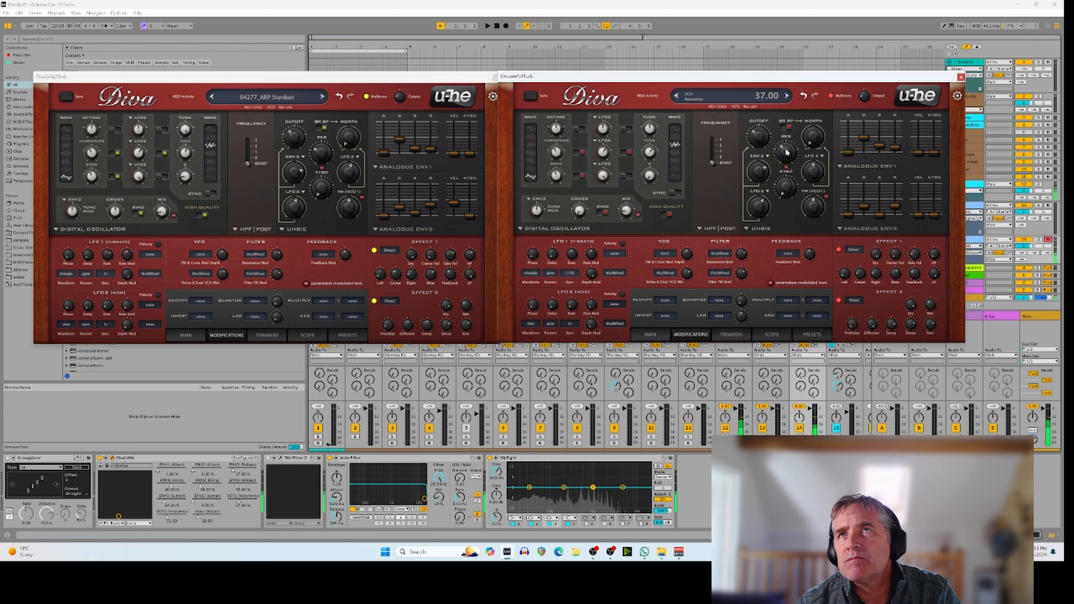
Step: Fine-tune the new Diva's filter resonance and cutoff while comparing its sound with the original preset's track
{"action": "scroll", "coordinate": [786, 157], "scroll_direction": "down", "scroll_amount": 3}
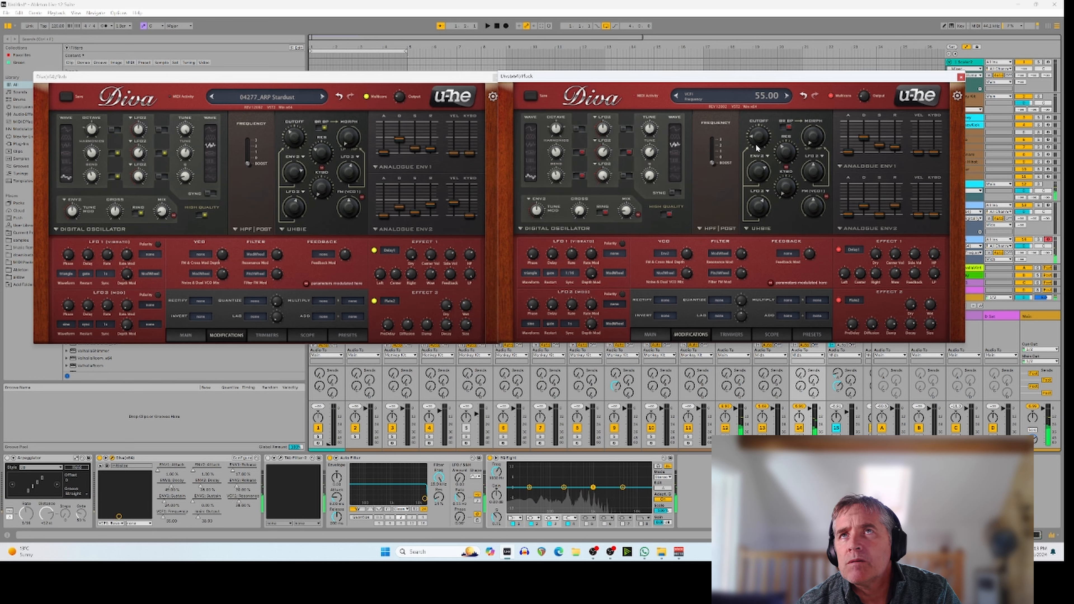
{"action": "left_click_drag", "start_coordinate": [755, 144], "coordinate": [756, 136]}
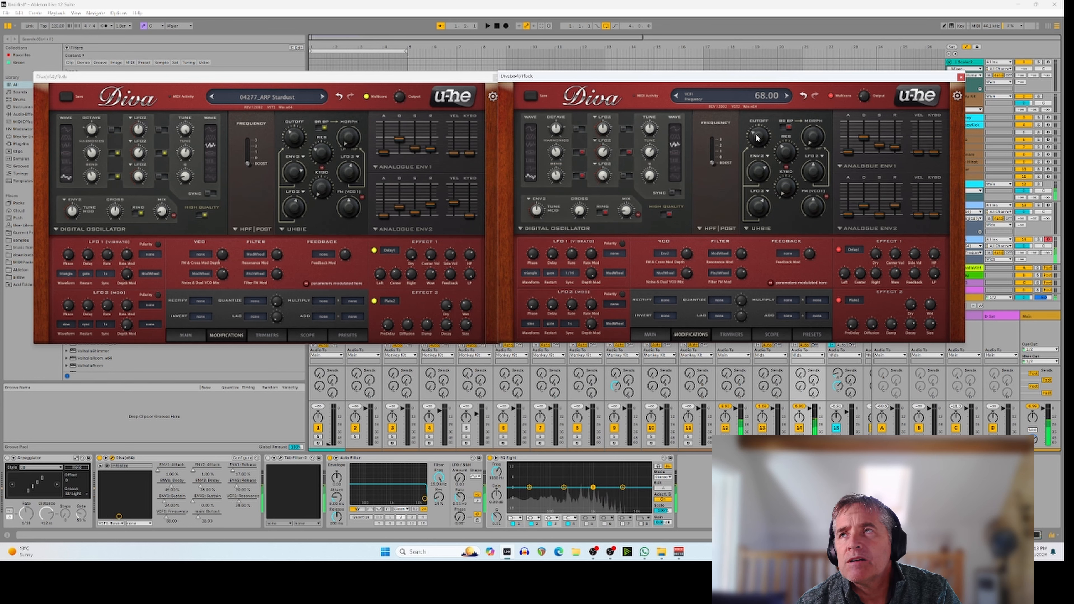
{"action": "left_click", "coordinate": [1049, 207]}
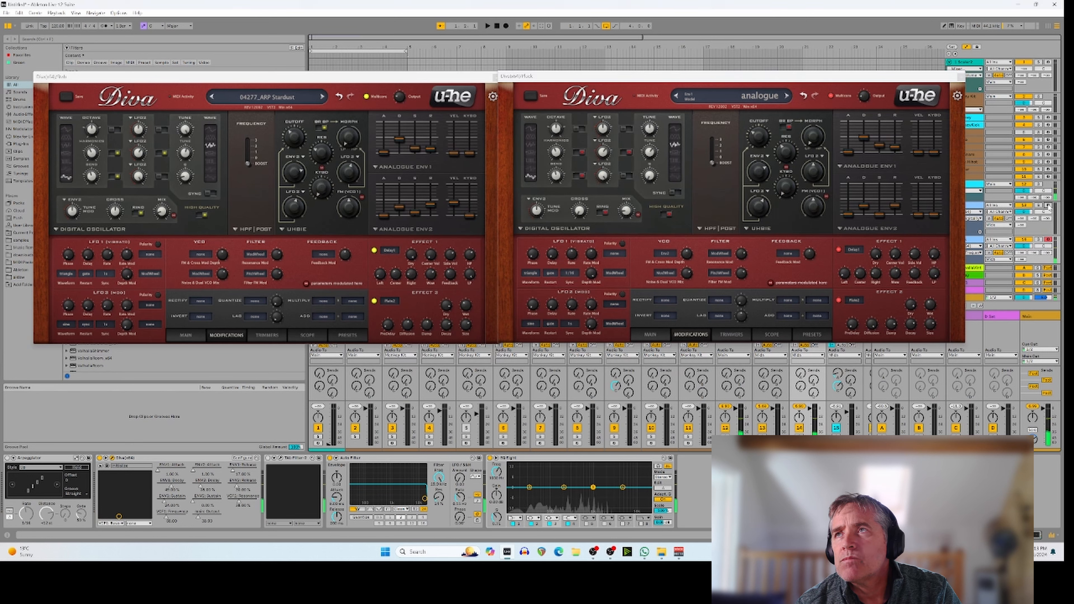
{"action": "left_click", "coordinate": [1050, 233]}
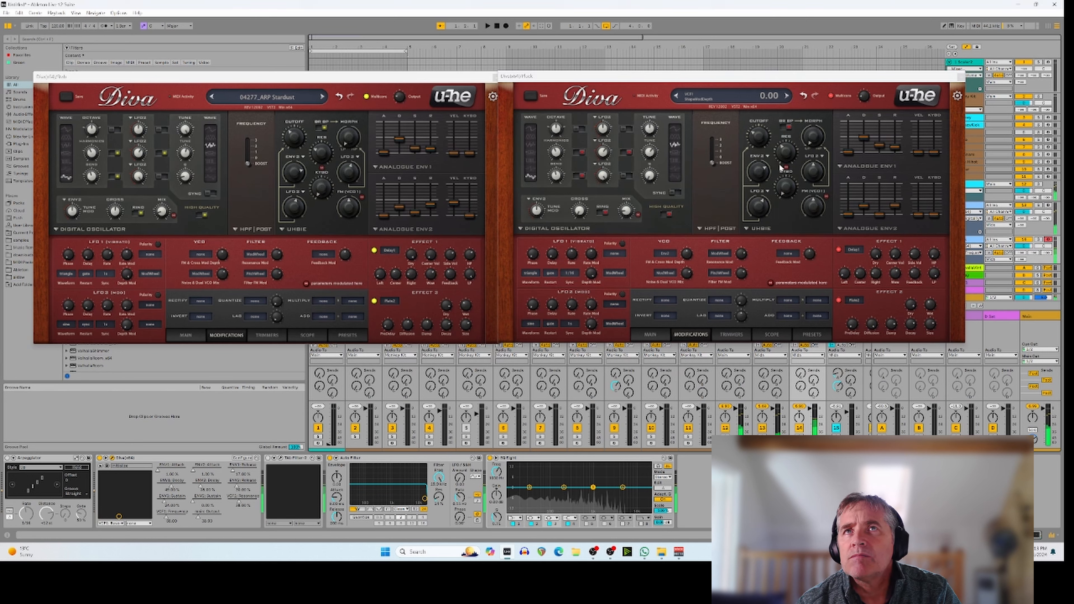
{"action": "left_click", "coordinate": [758, 132]}
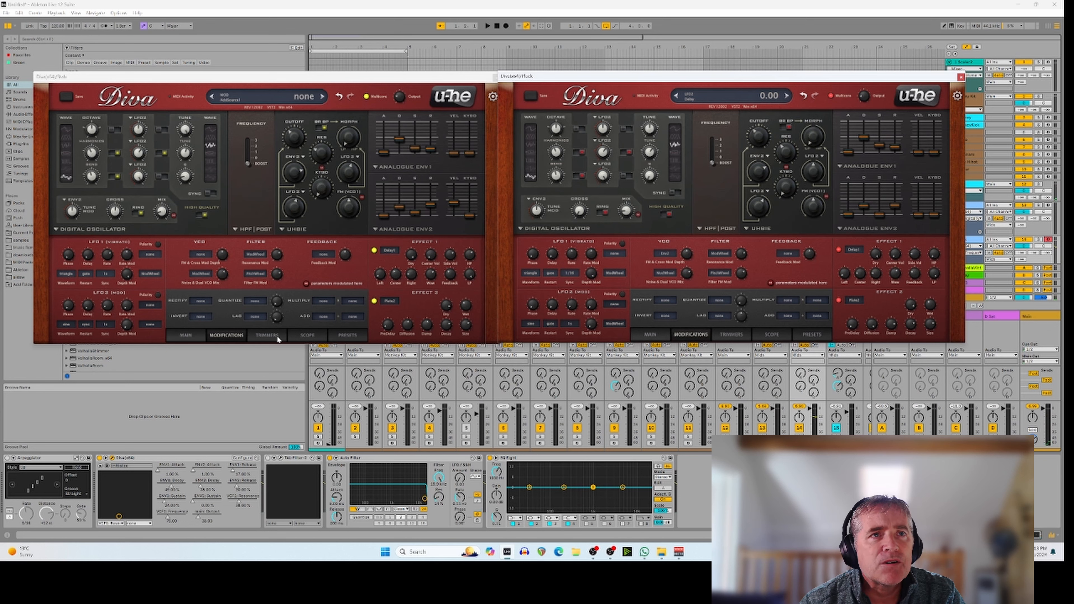
Step: Show the main settings on both Divas and compare the two tracks by ear
{"action": "left_click", "coordinate": [194, 335]}
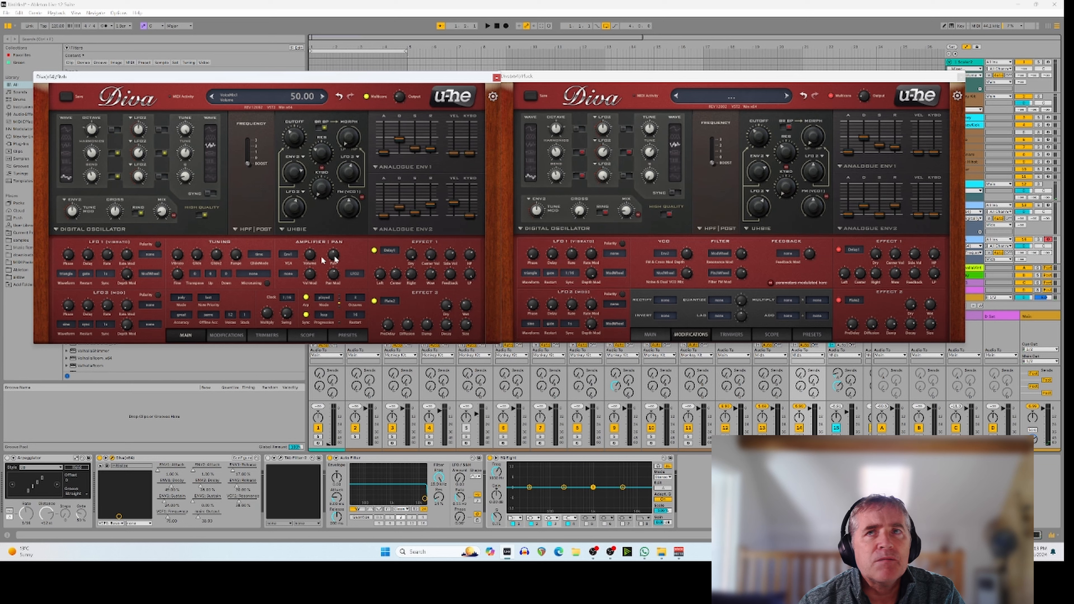
{"action": "left_click", "coordinate": [654, 335]}
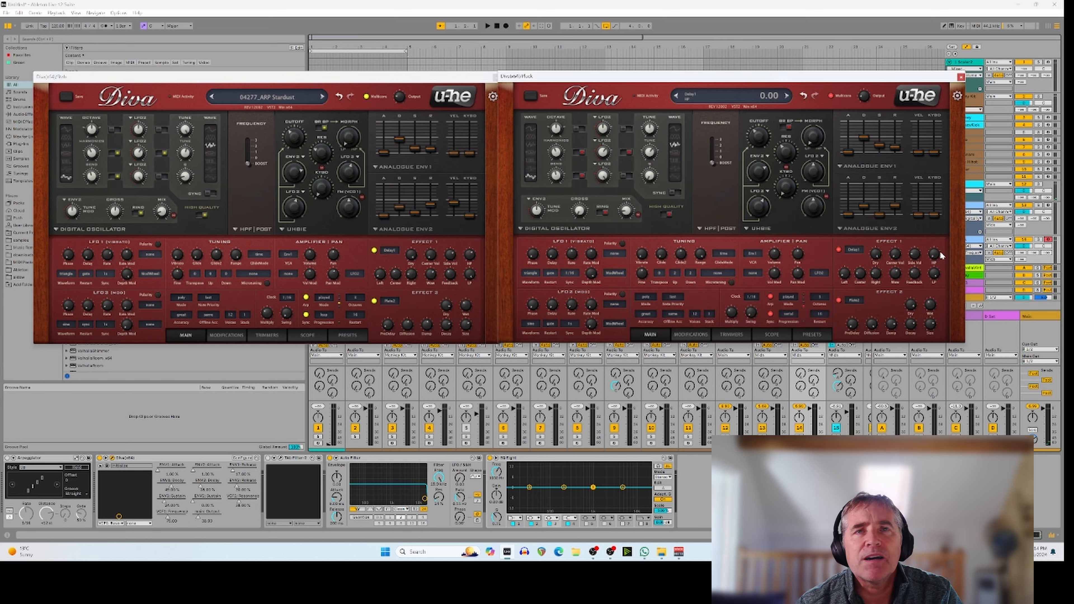
{"action": "left_click", "coordinate": [1048, 206]}
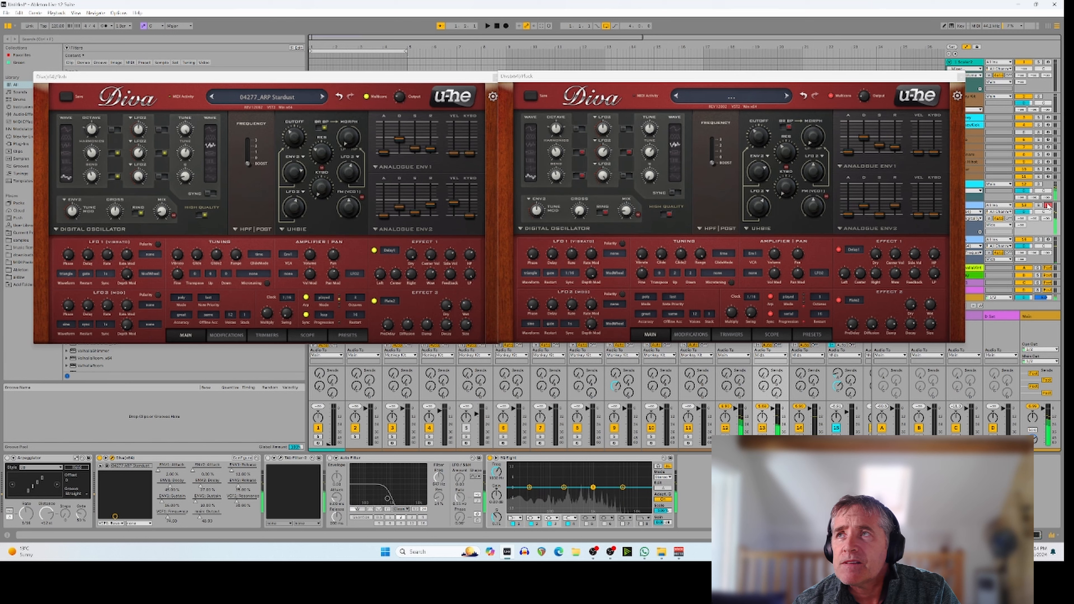
{"action": "left_click", "coordinate": [1049, 241]}
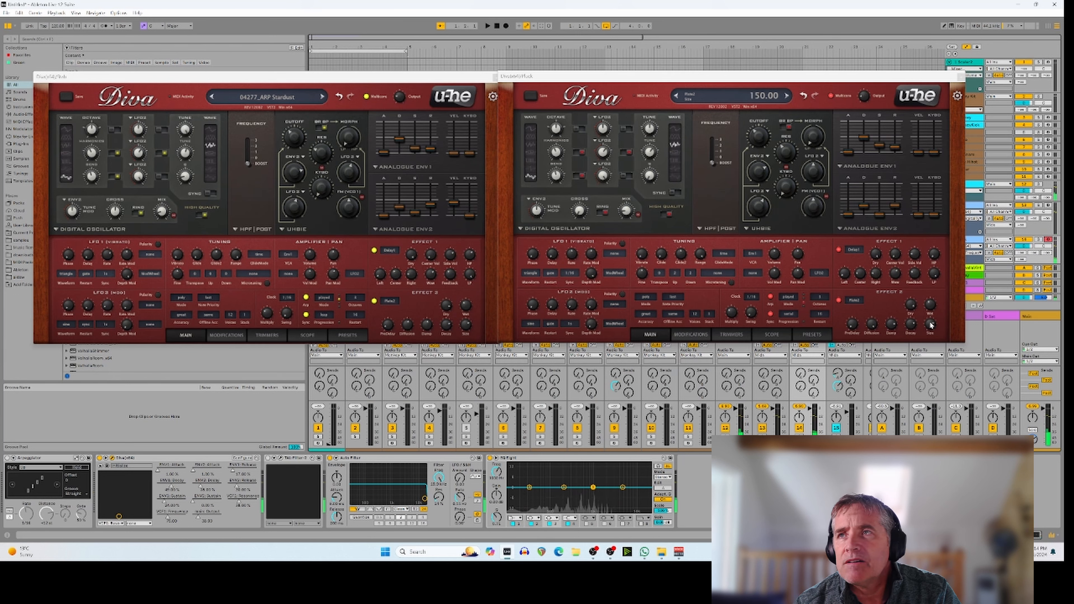
Step: Fine-tune the size and damping of the new Diva's Effect 2 plate reverb, then compare both tracks
{"action": "left_click_drag", "start_coordinate": [931, 324], "coordinate": [931, 325]}
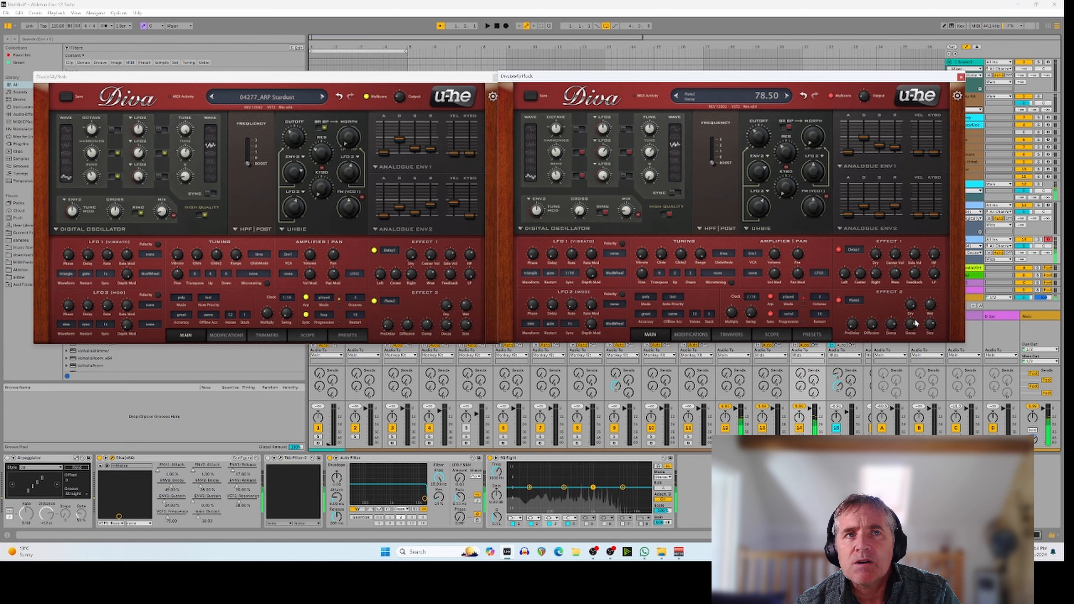
{"action": "left_click_drag", "start_coordinate": [892, 322], "coordinate": [893, 335]}
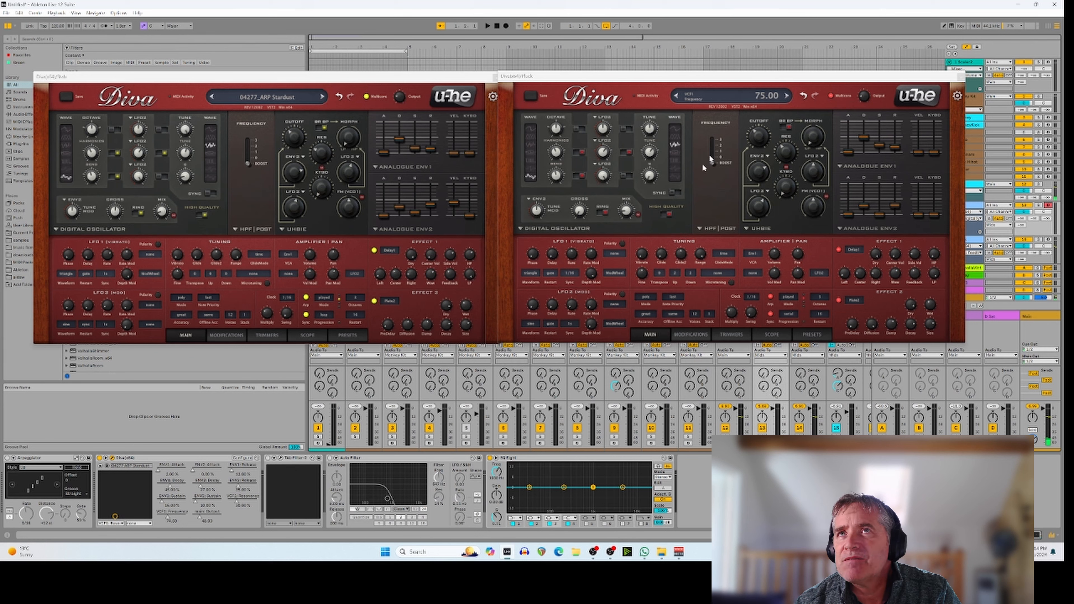
{"action": "left_click", "coordinate": [1048, 239]}
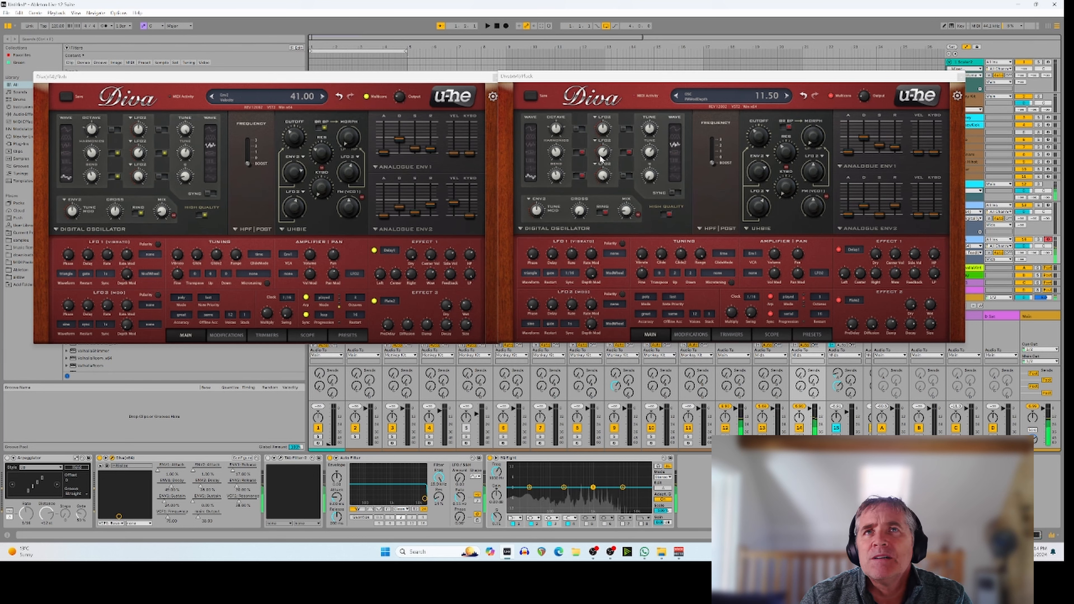
Step: Fine-tune the new Diva's digital oscillator controls in the second and third oscillator rows
{"action": "left_click_drag", "start_coordinate": [602, 153], "coordinate": [602, 141]}
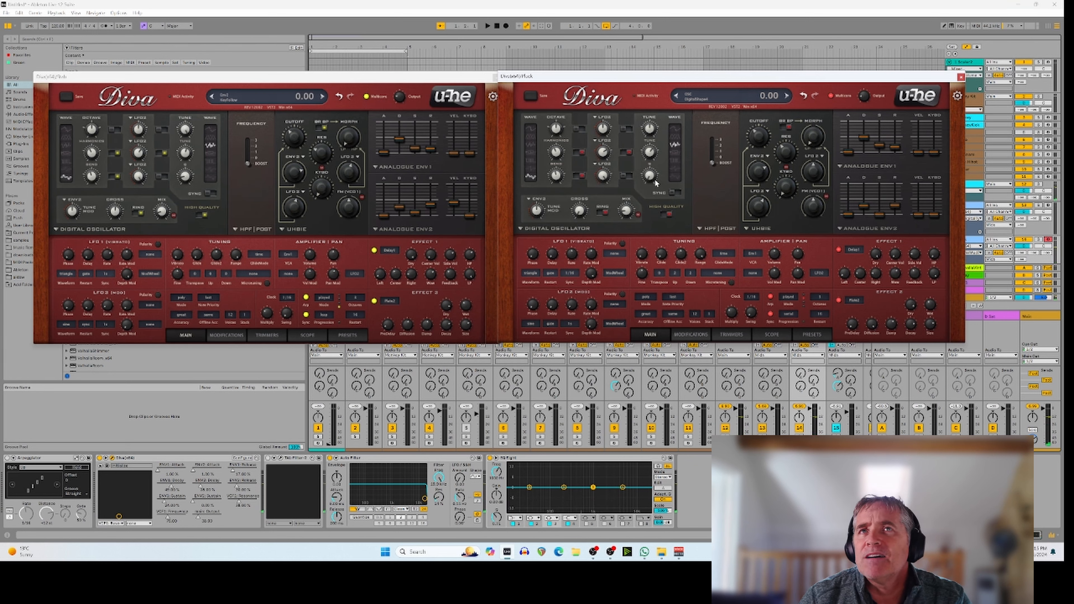
{"action": "mouse_move", "coordinate": [654, 182]}
{"action": "left_mouse_down"}
{"action": "mouse_move", "coordinate": [646, 162]}
{"action": "mouse_move", "coordinate": [662, 97]}
{"action": "mouse_move", "coordinate": [658, 162]}
{"action": "left_mouse_up"}
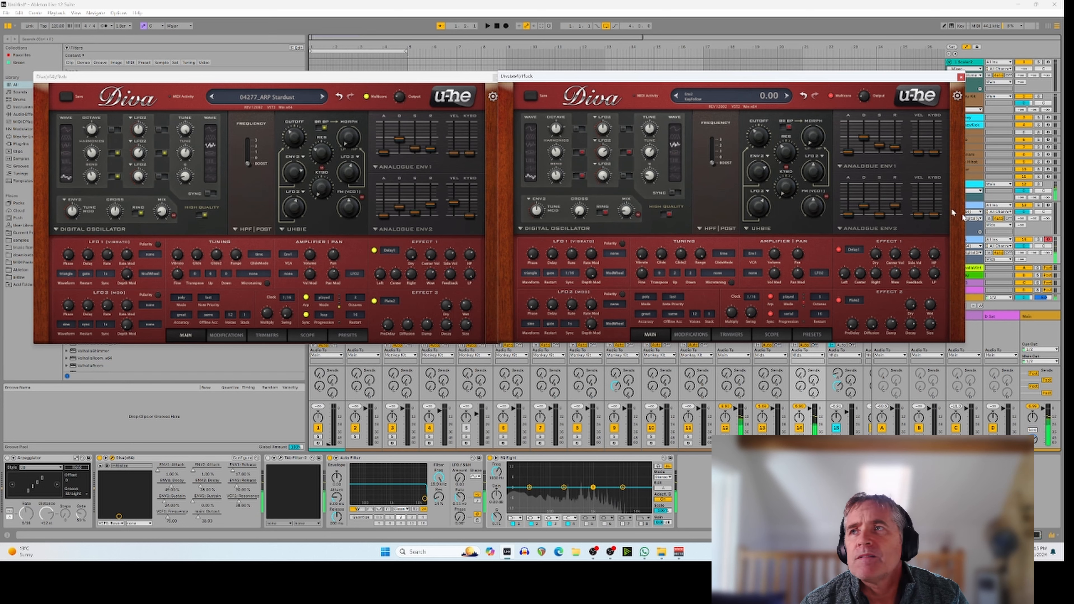
Step: Compare both tracks and examine the original Diva's filter cutoff and filter modulation source
{"action": "left_click", "coordinate": [1049, 207]}
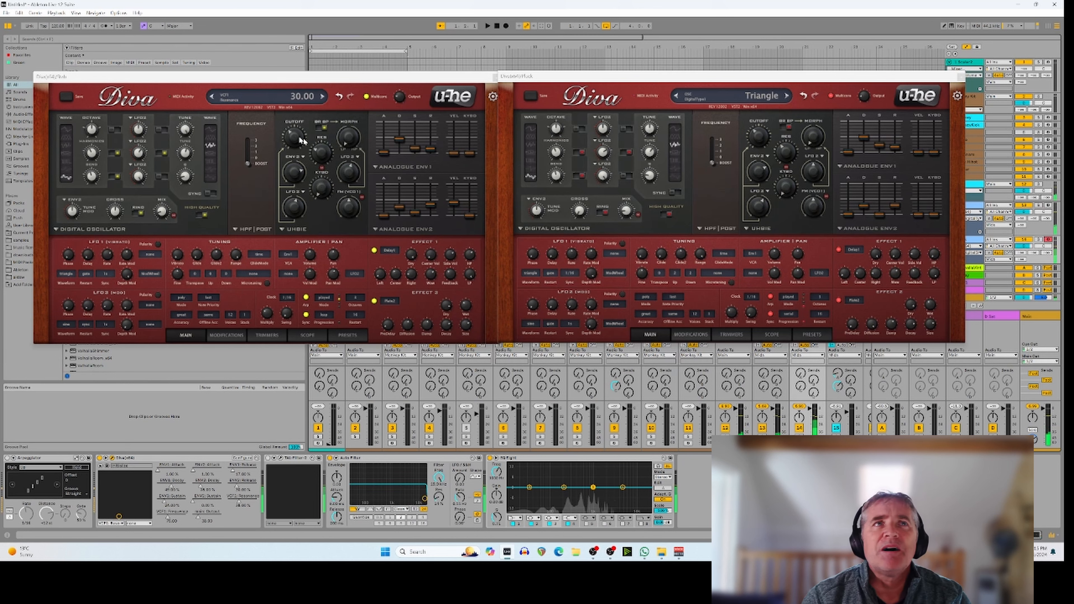
{"action": "left_click_drag", "start_coordinate": [297, 139], "coordinate": [299, 135]}
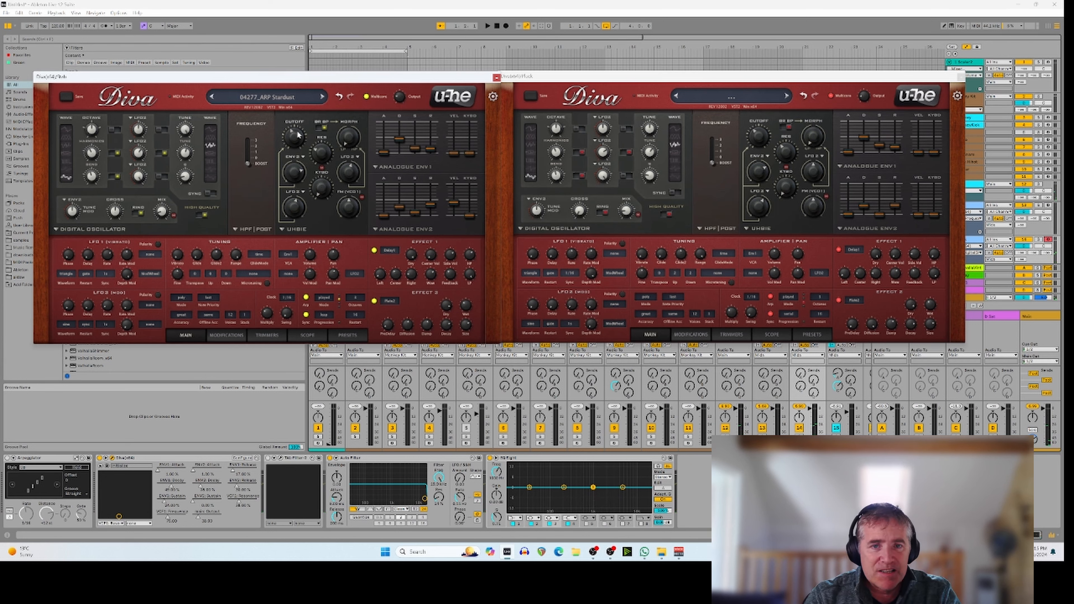
{"action": "mouse_move", "coordinate": [355, 156]}
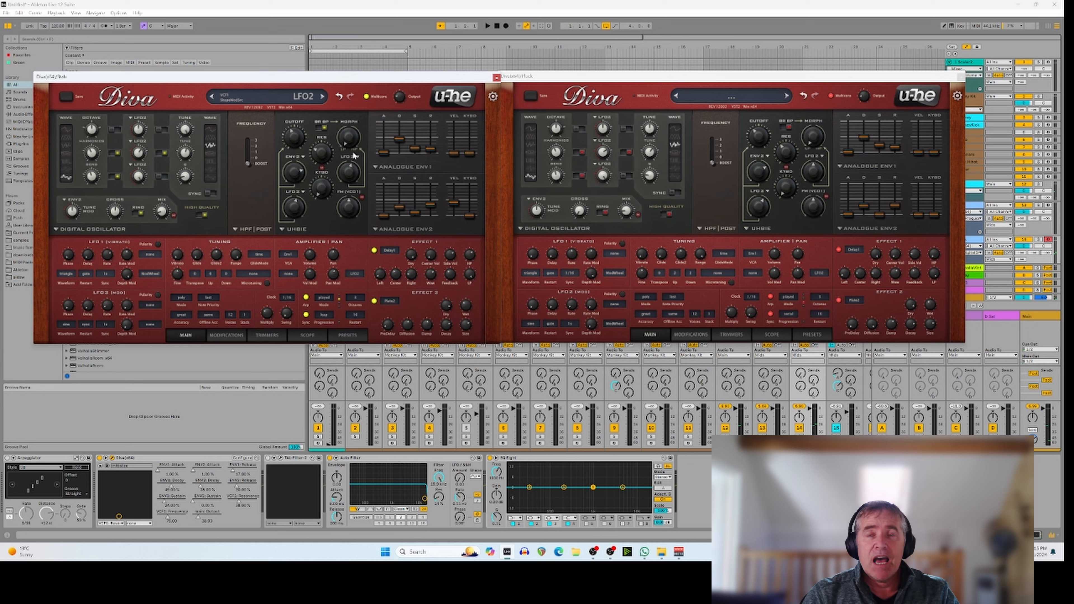